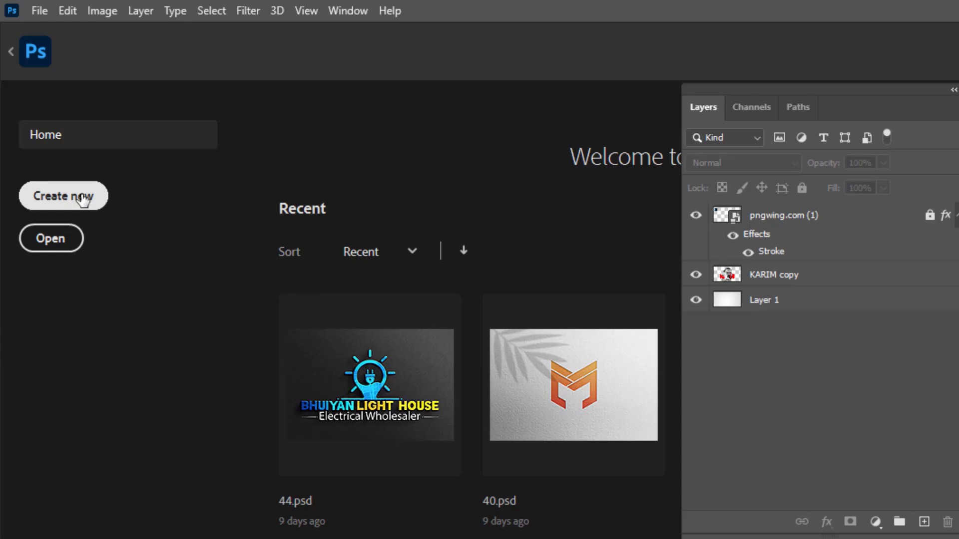
- Create a new 2000 × 2000 px RGB document at 72 pixels/inch with a white background
left_click(82, 198)
left_click_drag(667, 77, 70, 5)
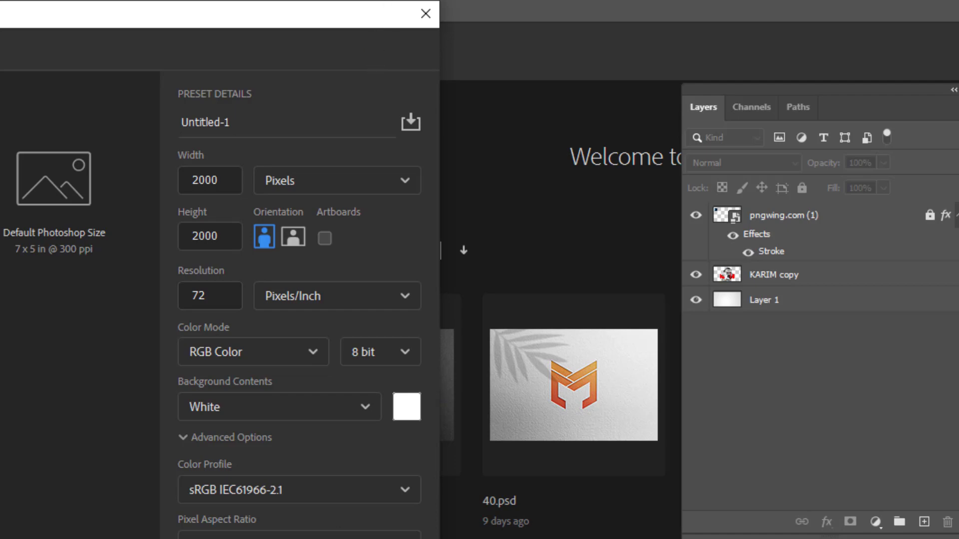
key("Return")
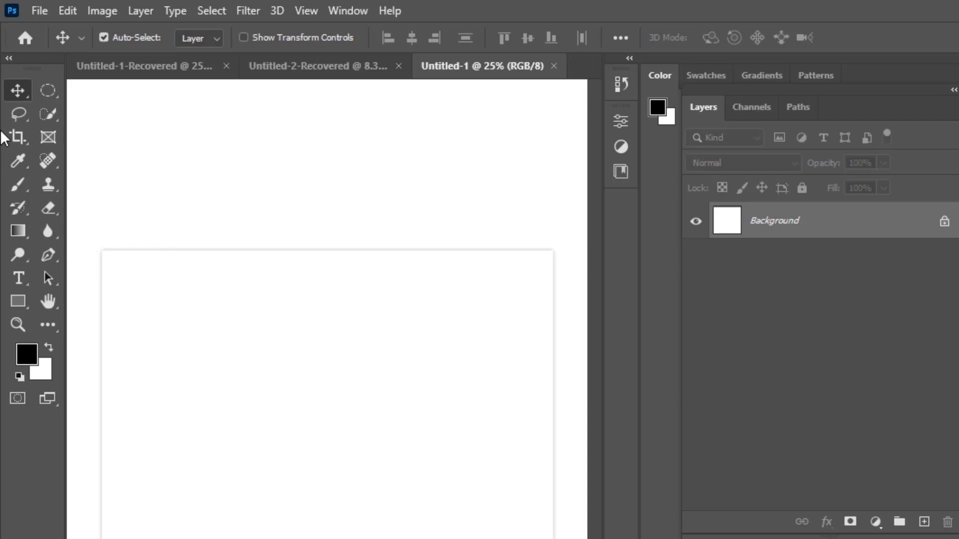
- Draw a rectangle shape about 2152 × 1136 px that covers the upper half of the canvas past its edges
left_click(17, 300)
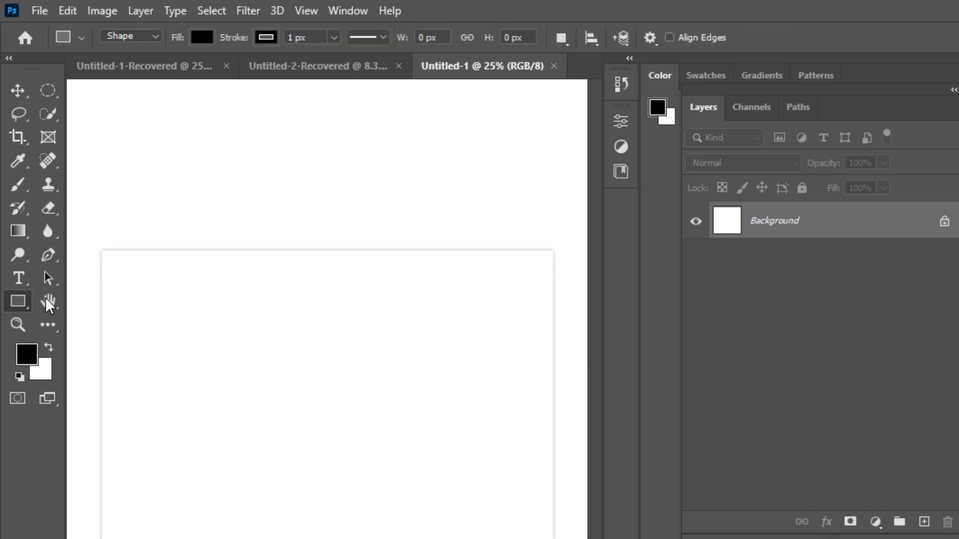
left_click_drag(88, 237, 572, 493)
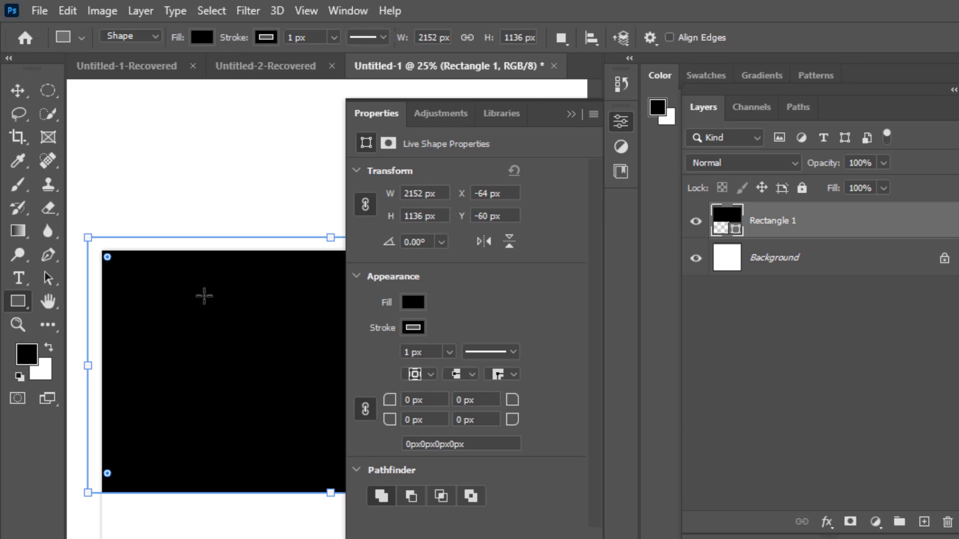
key("ctrl+plus")
scroll(201, 285, "down", 2)
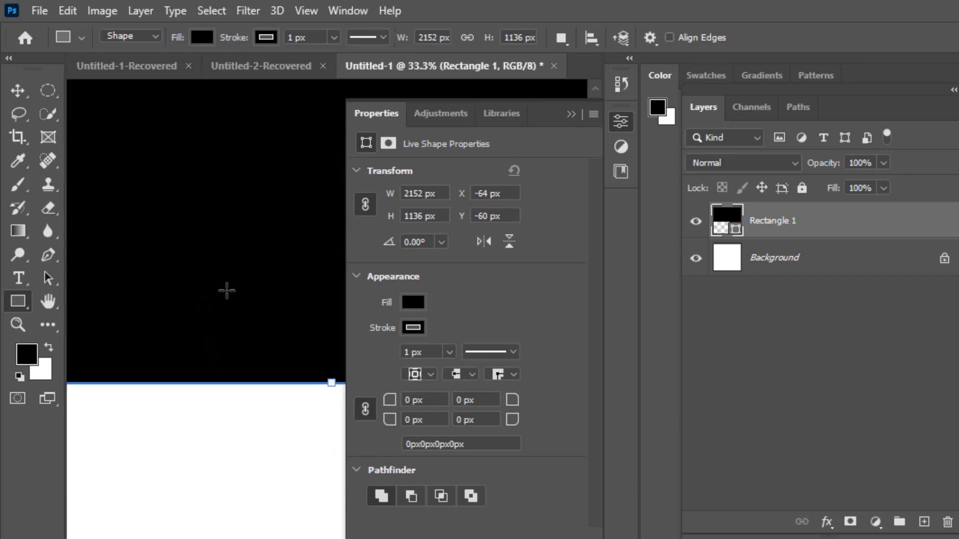
- Set the rectangle's fill to the solid pink colour F6B4CD
left_click(415, 301)
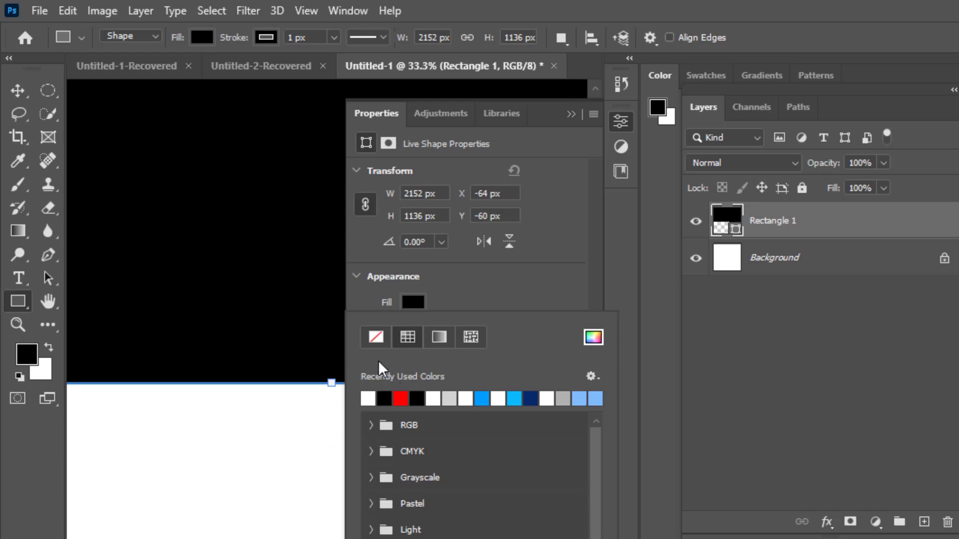
left_click(594, 338)
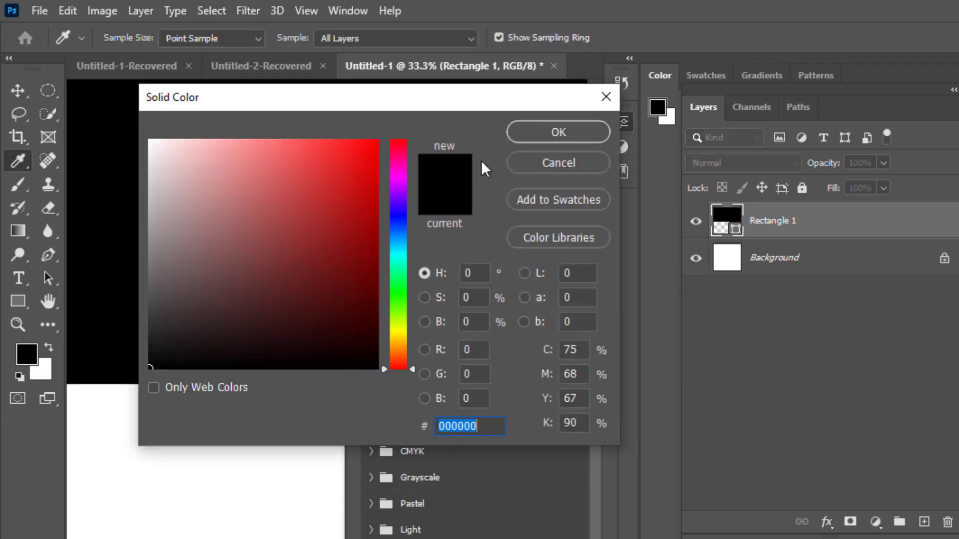
type("F6B4")
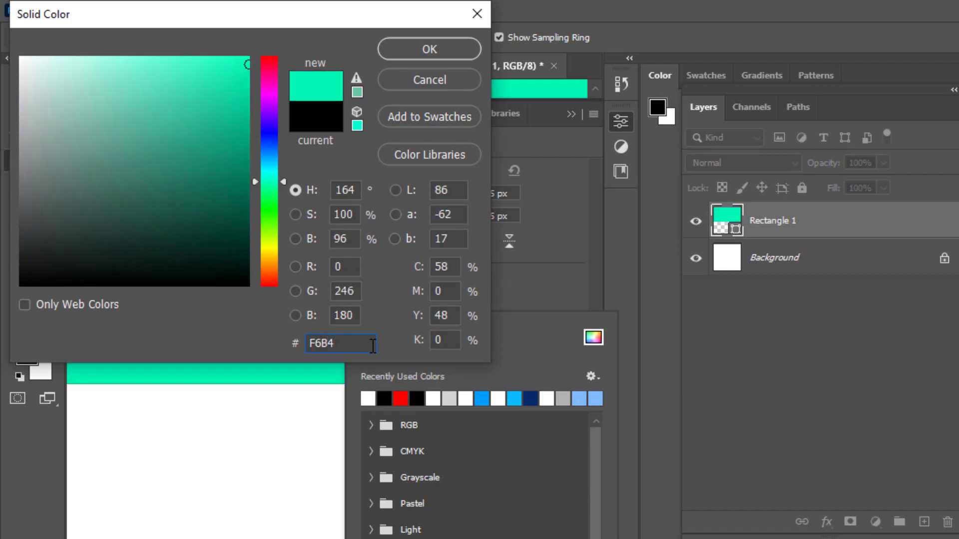
type("CD")
left_click(444, 49)
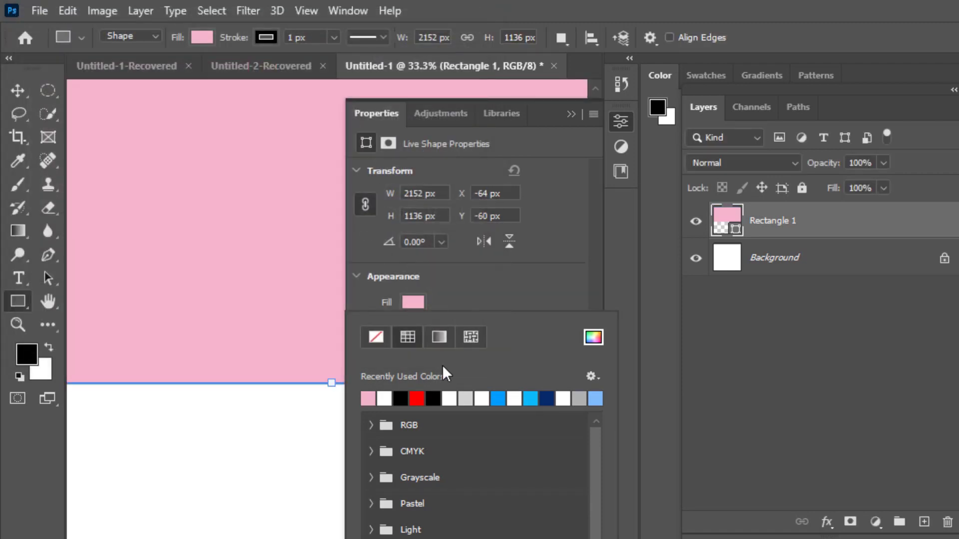
left_click(540, 275)
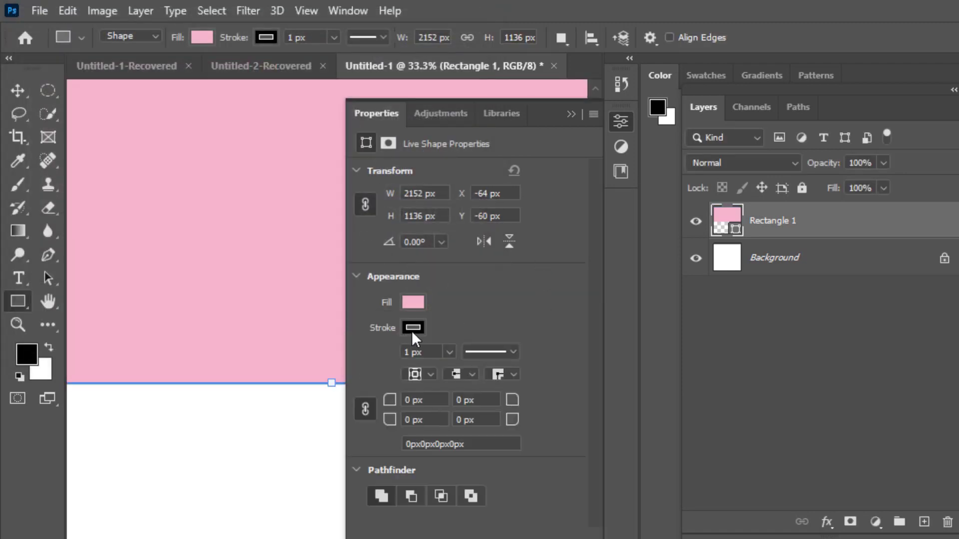
- Remove the stroke from the pink rectangle and deselect the shape
left_click(413, 327)
left_click(372, 370)
left_click(520, 286)
left_click(572, 114)
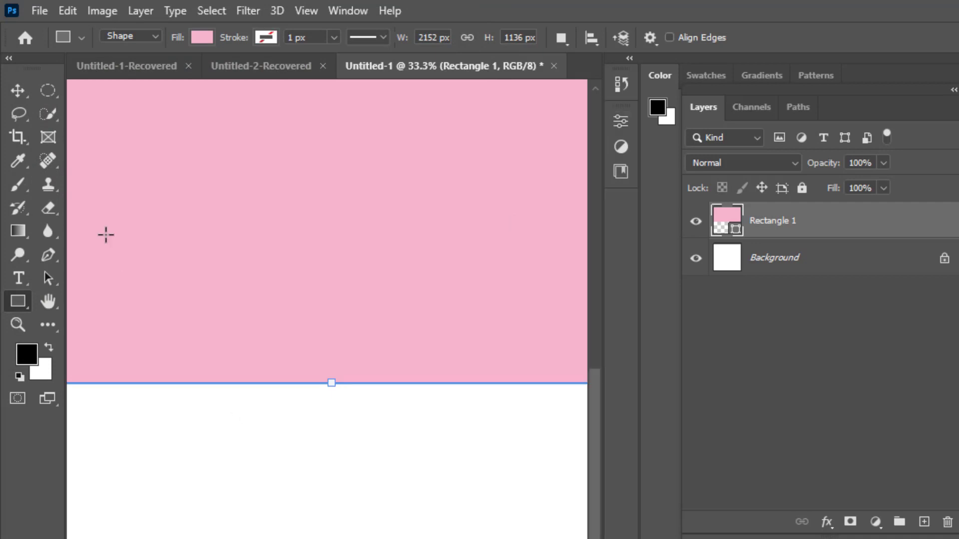
left_click(18, 90)
- Add the text "10" in black Impact at 49 pt on the pink rectangle
scroll(327, 280, "up", 2)
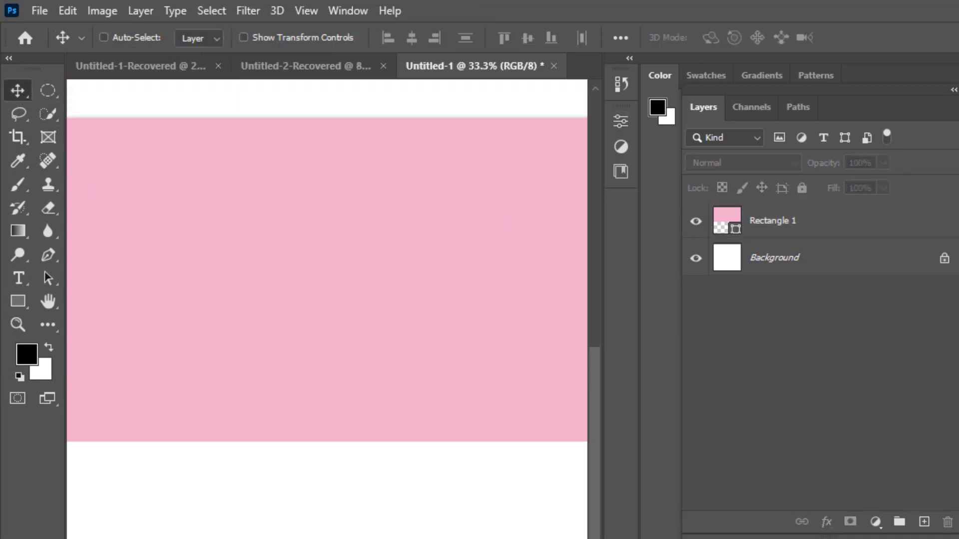
key("ctrl+minus")
key("ctrl+plus")
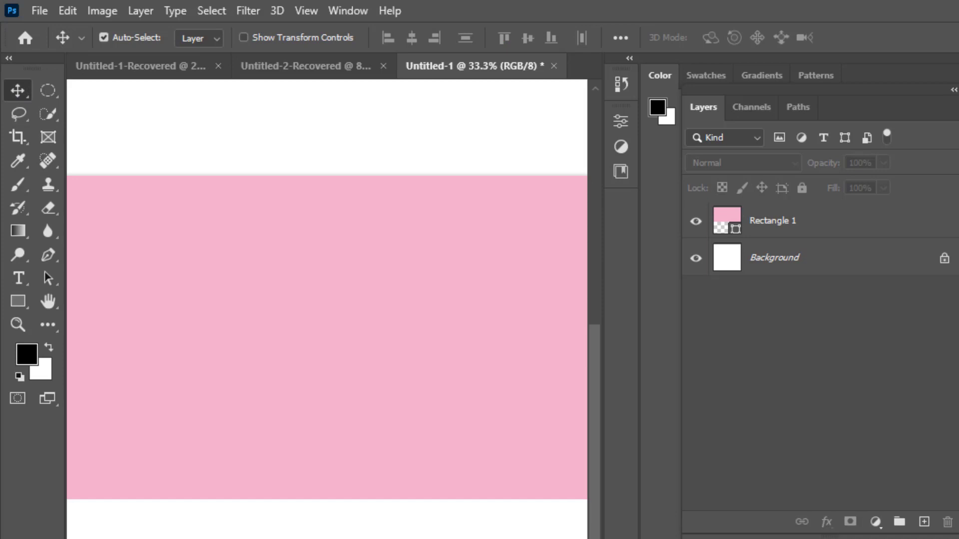
scroll(337, 520, "down", 3)
left_click(18, 278)
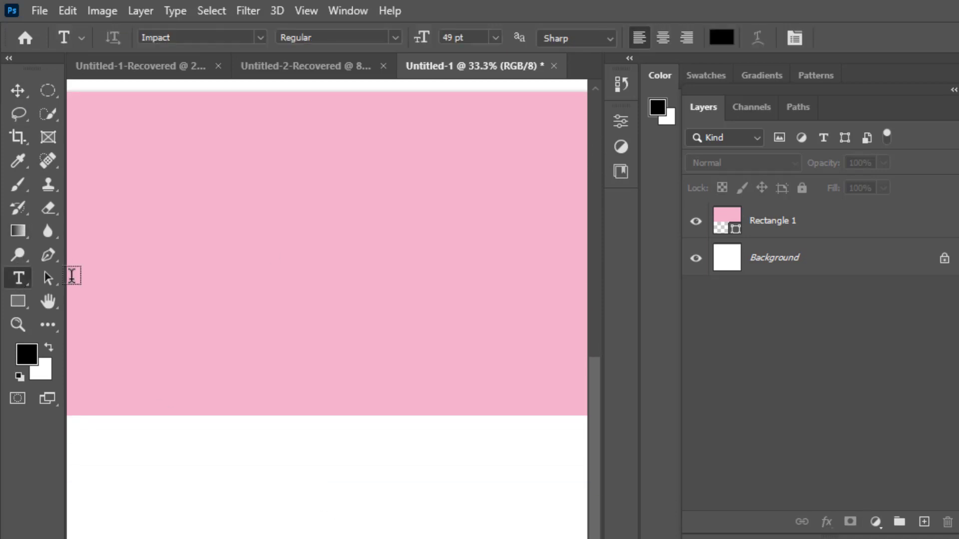
left_click(224, 329)
key("BackSpace")
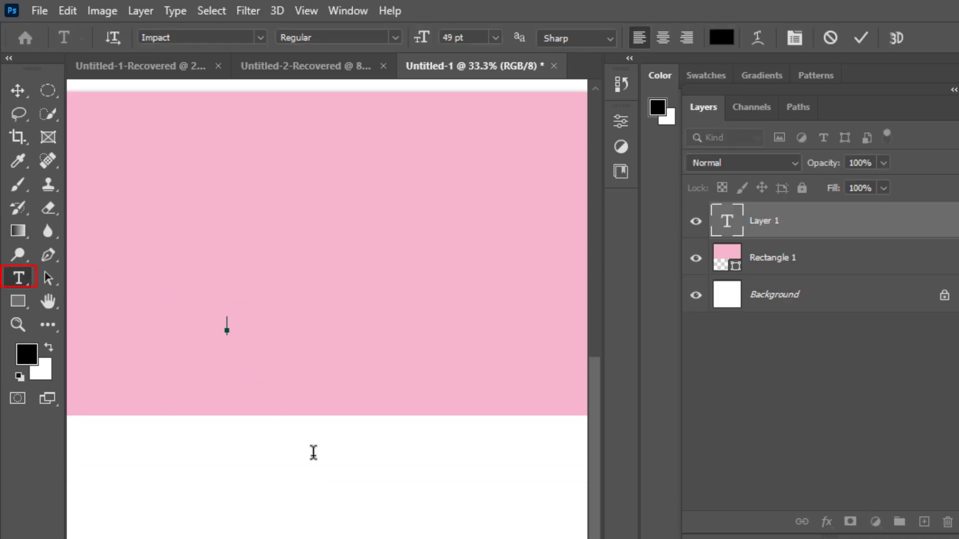
type("10")
key("ctrl+Return")
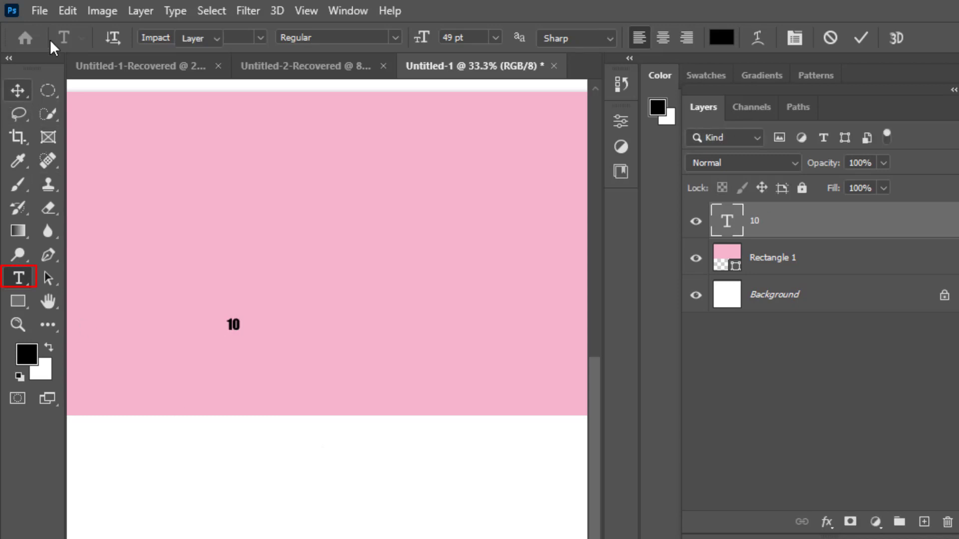
- Free Transform the "10" text to 2606% and centre it horizontally at X 1000 px, Y about 747 px
left_click(68, 11)
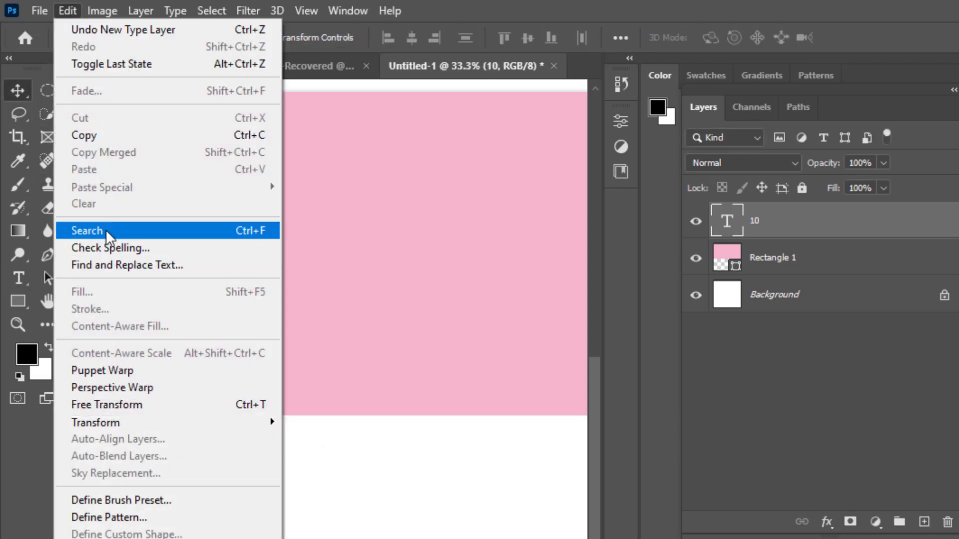
left_click(104, 405)
left_click_drag(232, 338, 261, 538)
left_click_drag(261, 422, 353, 197)
left_click_drag(327, 387, 333, 345)
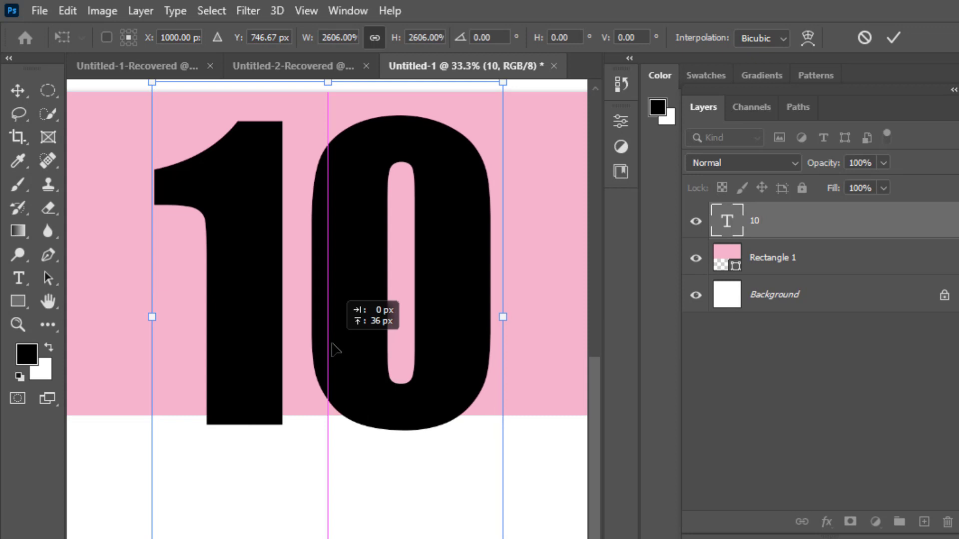
left_click(18, 91)
key("ctrl+minus")
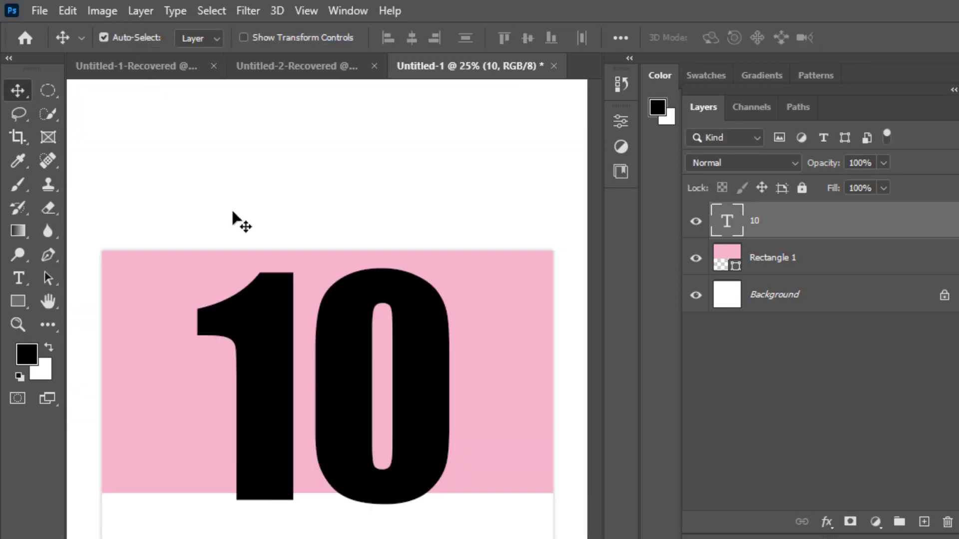
- Enlarge the "10" text by another 127.97% and recentre it horizontally at X 1000 px, Y about 942 px
key("ctrl+plus")
left_click_drag(310, 350, 368, 285)
key("ctrl+t")
left_click_drag(350, 536, 350, 538)
left_click_drag(370, 447, 361, 442)
key("ctrl+minus")
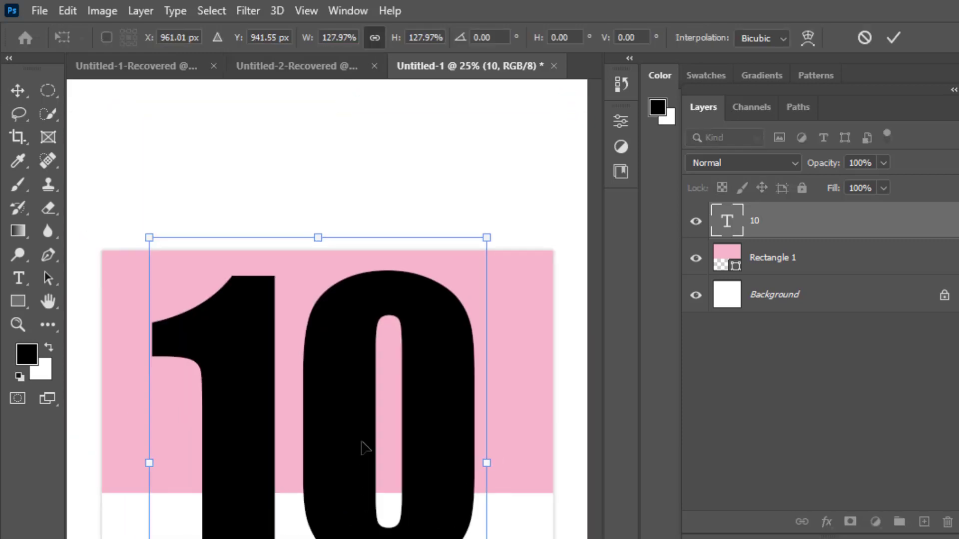
left_click_drag(336, 356, 341, 363)
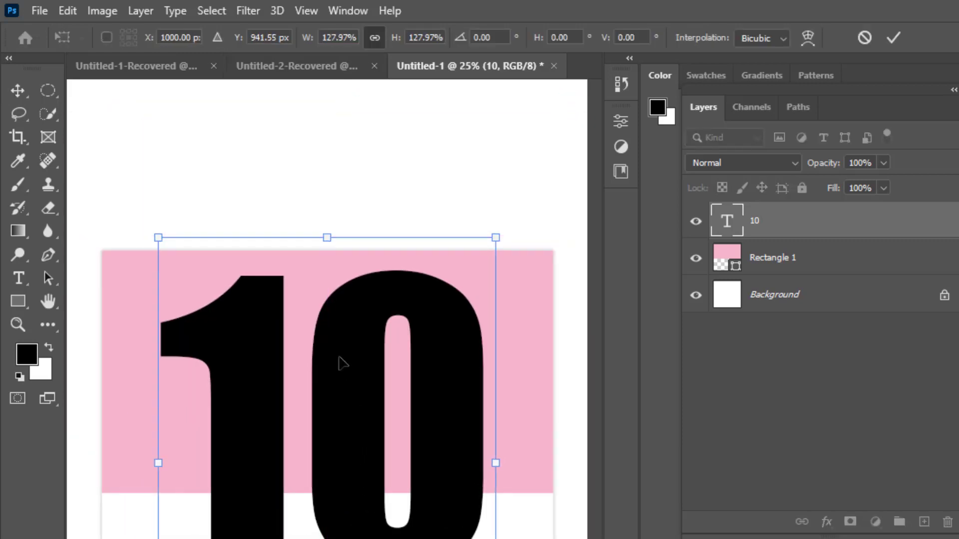
left_click(8, 91)
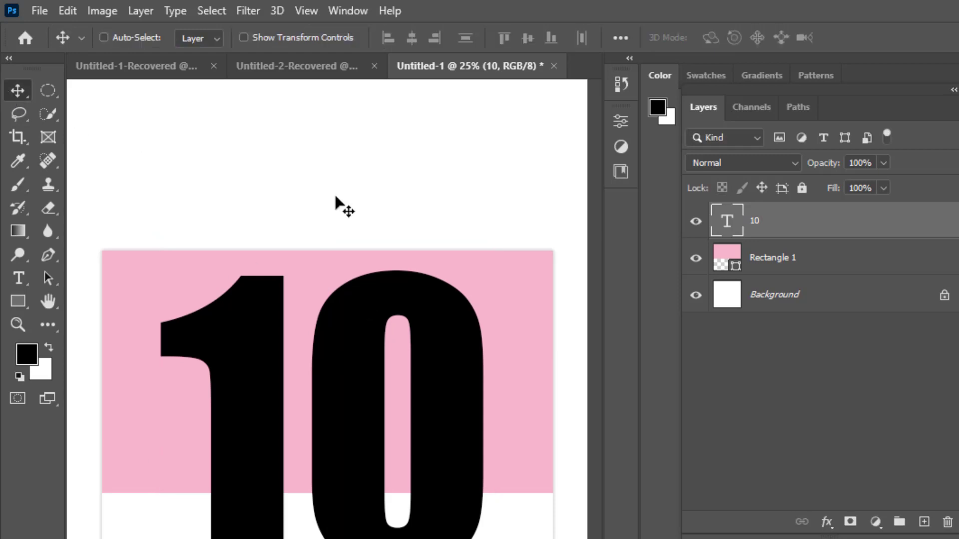
- Change the colour of the "10" text to white, ffffff
key("ctrl+plus")
scroll(319, 372, "down", 1)
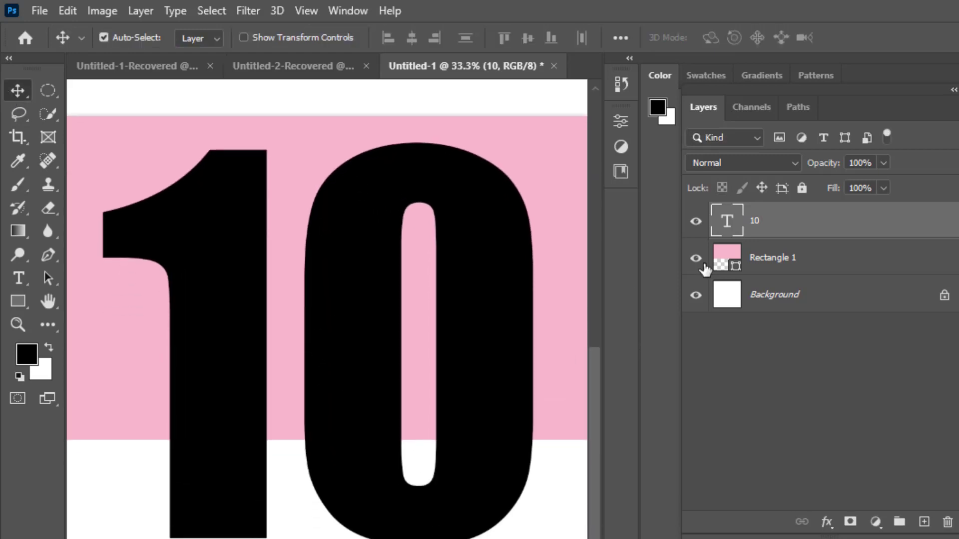
left_click(620, 121)
left_click(486, 395)
type("ffffff")
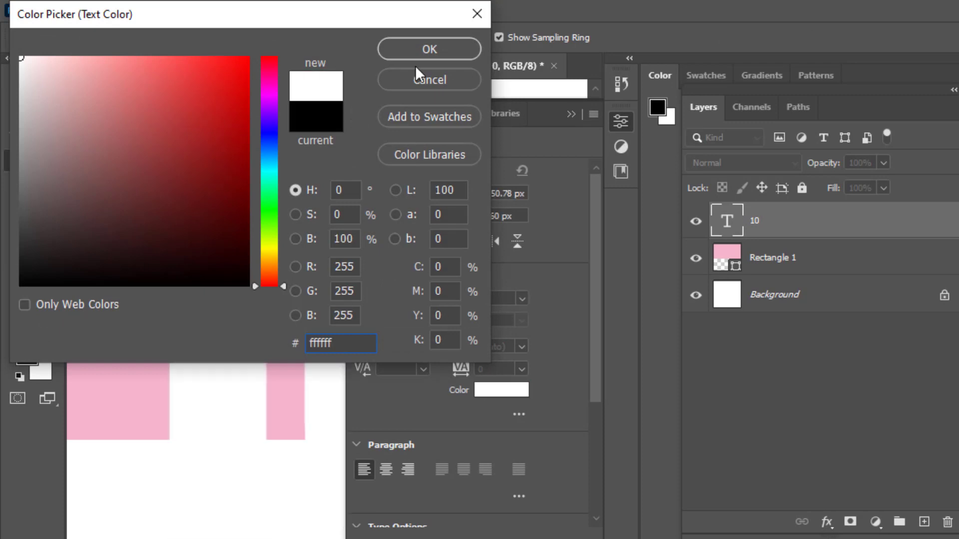
left_click(430, 47)
left_click(570, 113)
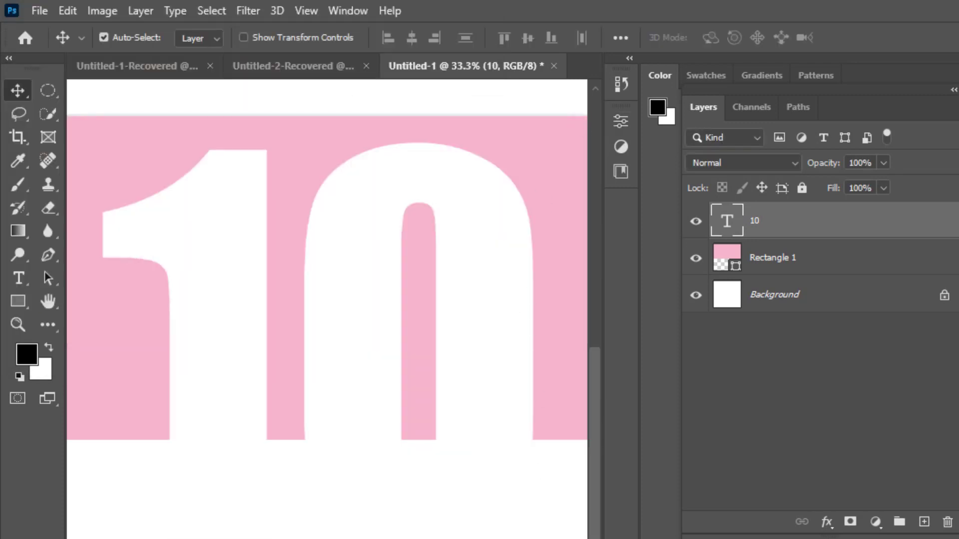
left_click(698, 438)
left_click(793, 232)
left_click(924, 522)
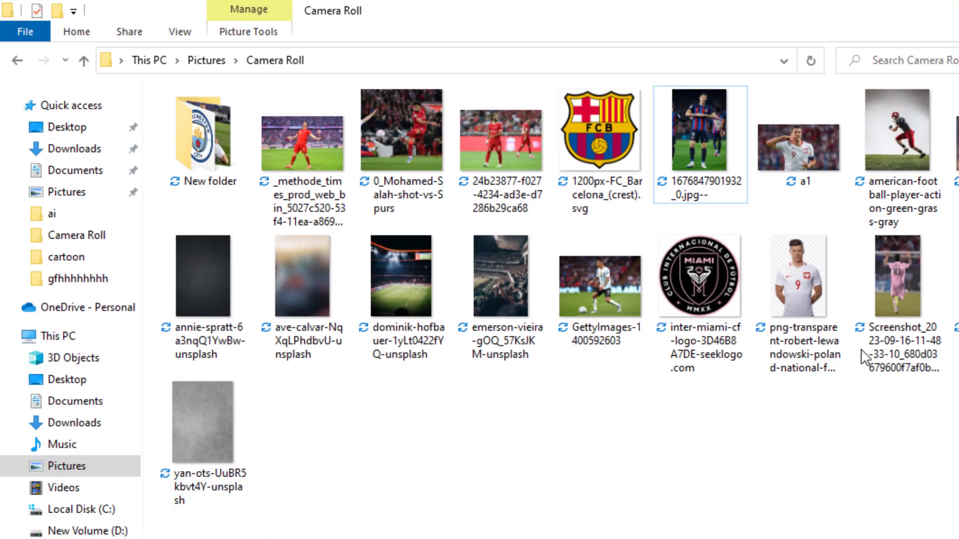
left_click(880, 251)
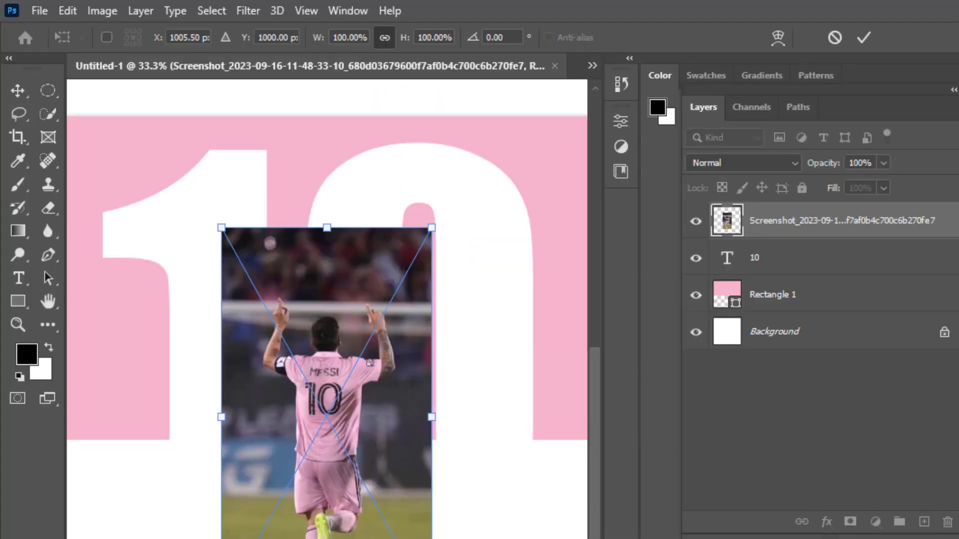
- Scale the placed player photo to 159.47% and centre it horizontally with its upper edge on the canvas edge
left_click_drag(351, 270, 352, 283)
left_click_drag(327, 228, 321, 148)
left_click_drag(355, 399, 354, 370)
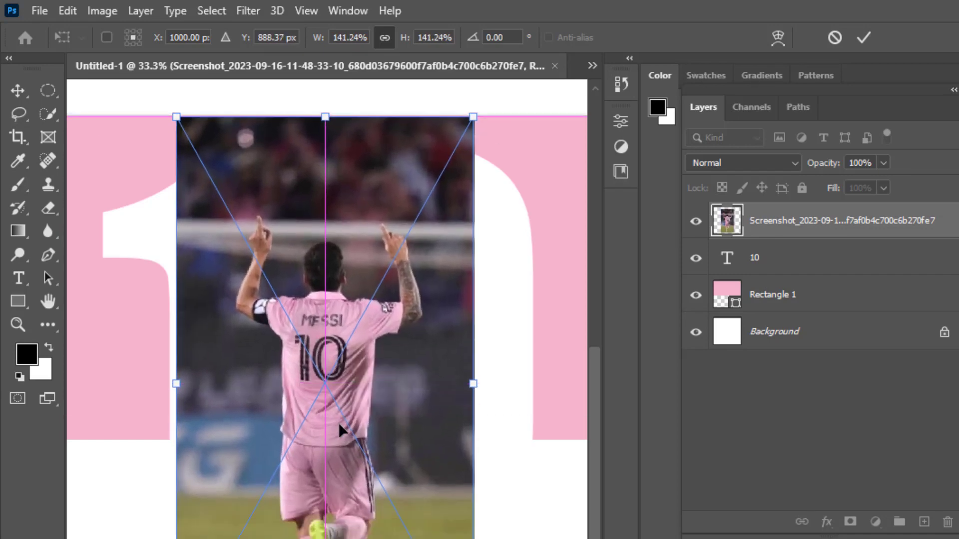
left_click_drag(326, 96, 327, 82)
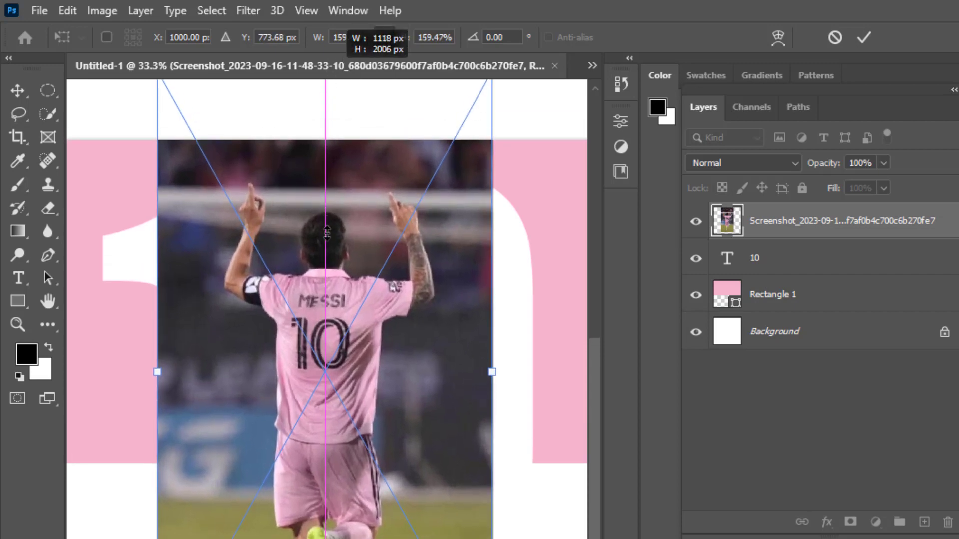
left_click_drag(341, 254, 342, 305)
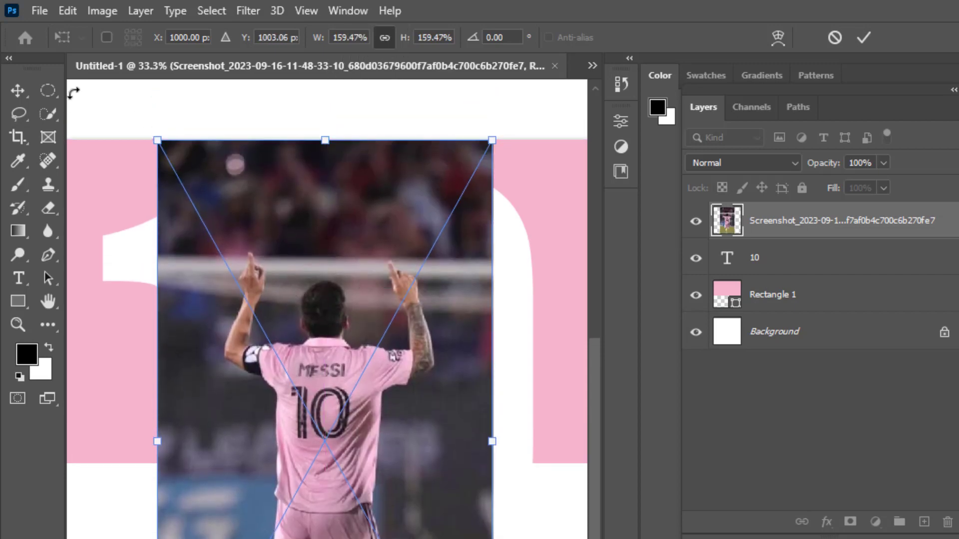
left_click(20, 86)
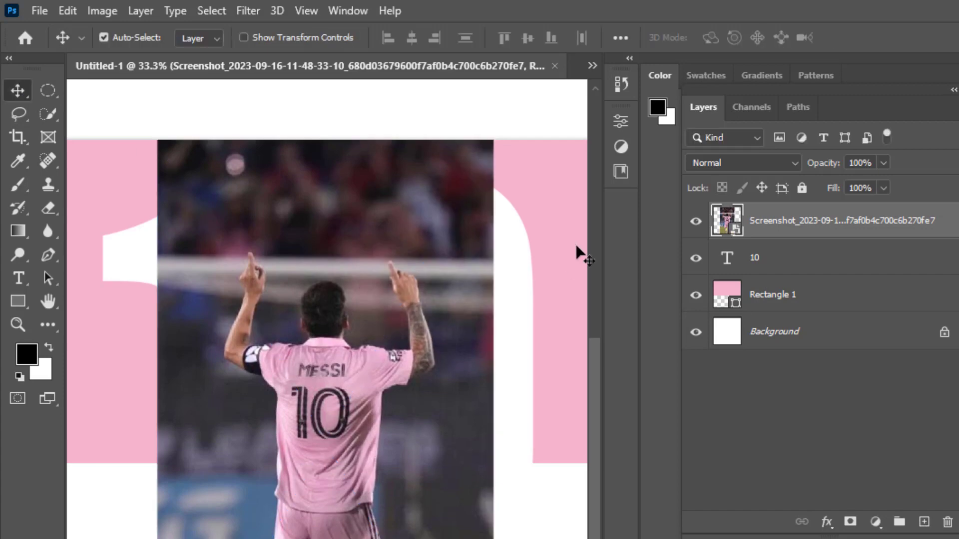
- Rasterize the player photo layer and remove its background with the Remove Background quick action
scroll(446, 302, "down", 5)
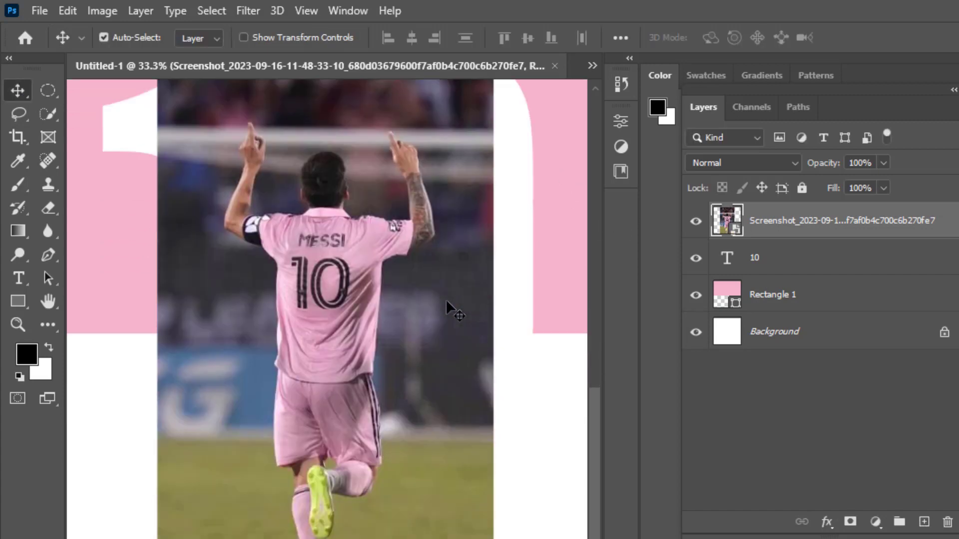
left_click(621, 120)
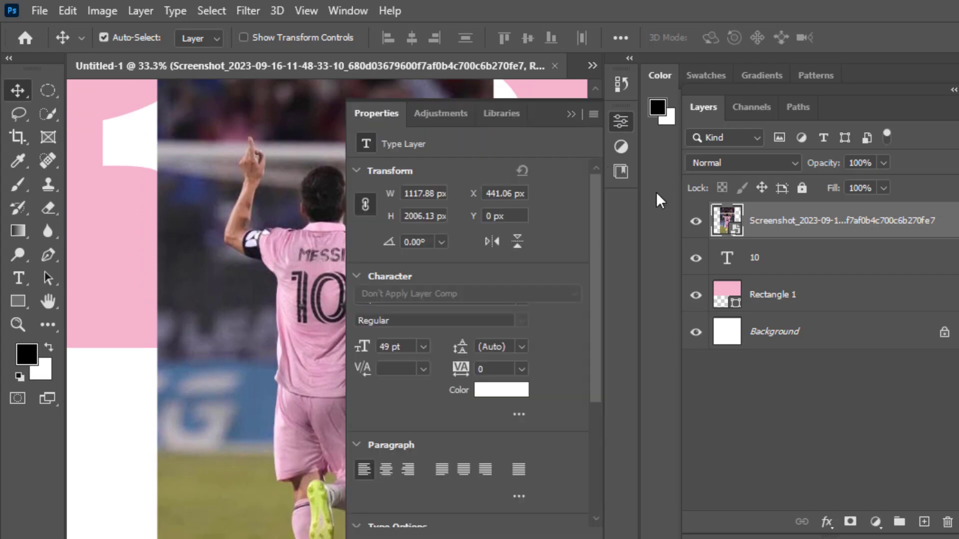
right_click(751, 226)
left_click(795, 439)
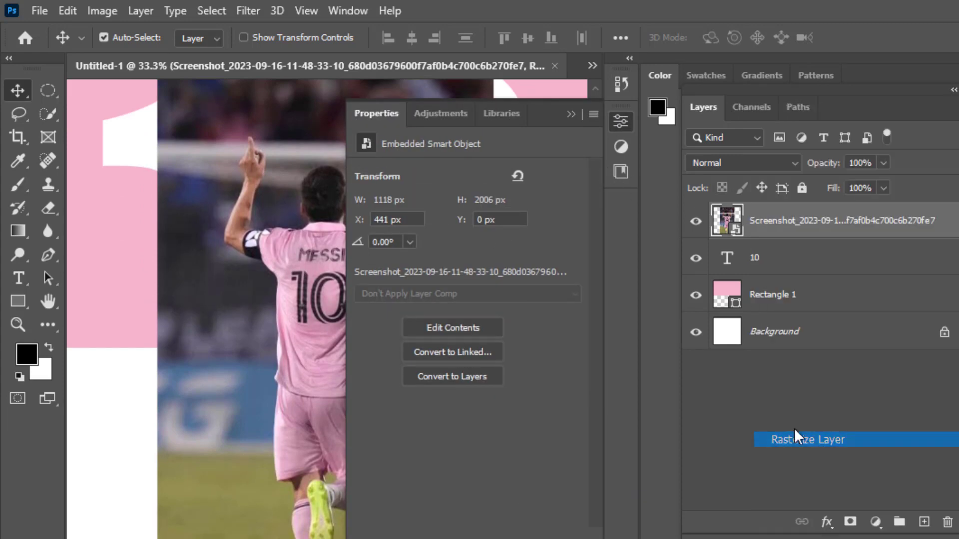
left_click(402, 403)
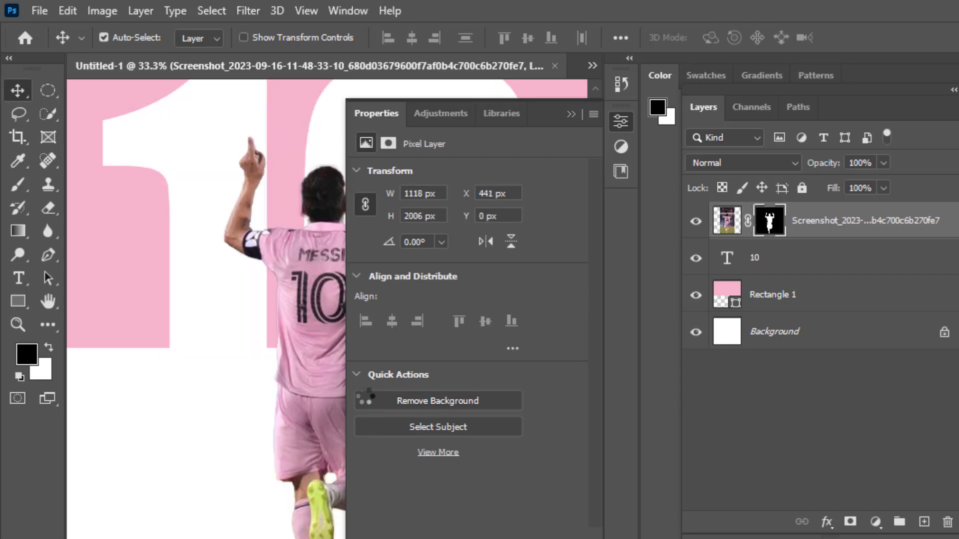
- Move the cut-out player photo slightly upward over the "10" text
left_click(570, 115)
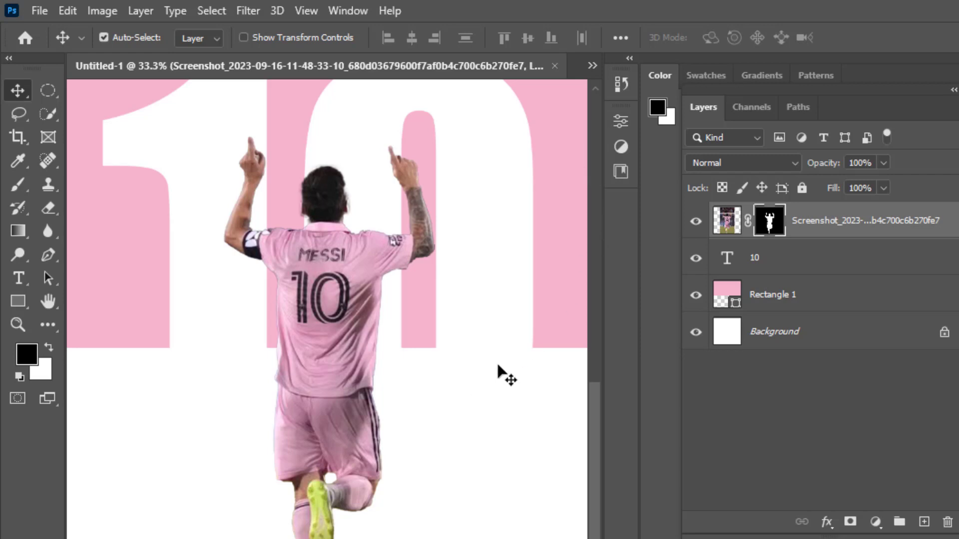
key("ctrl+minus")
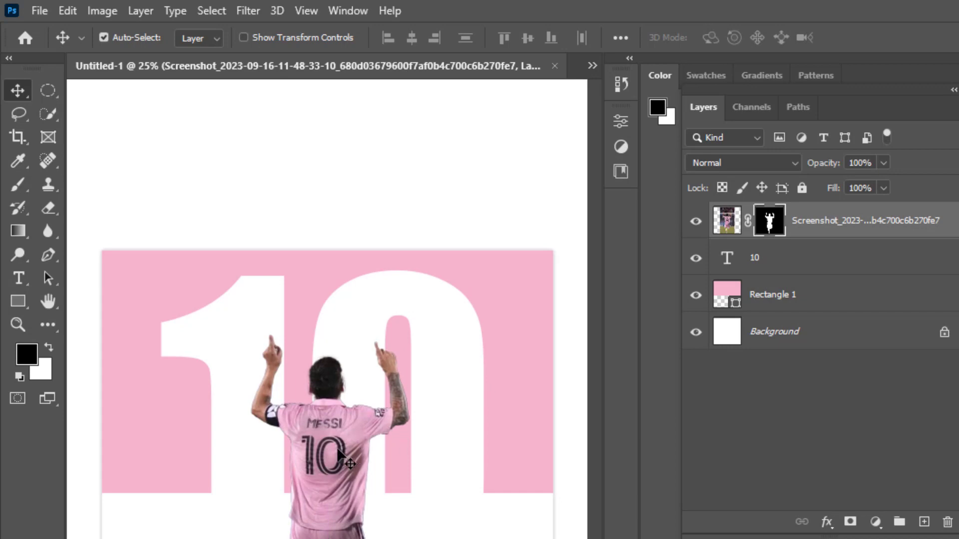
left_click_drag(331, 446, 334, 439)
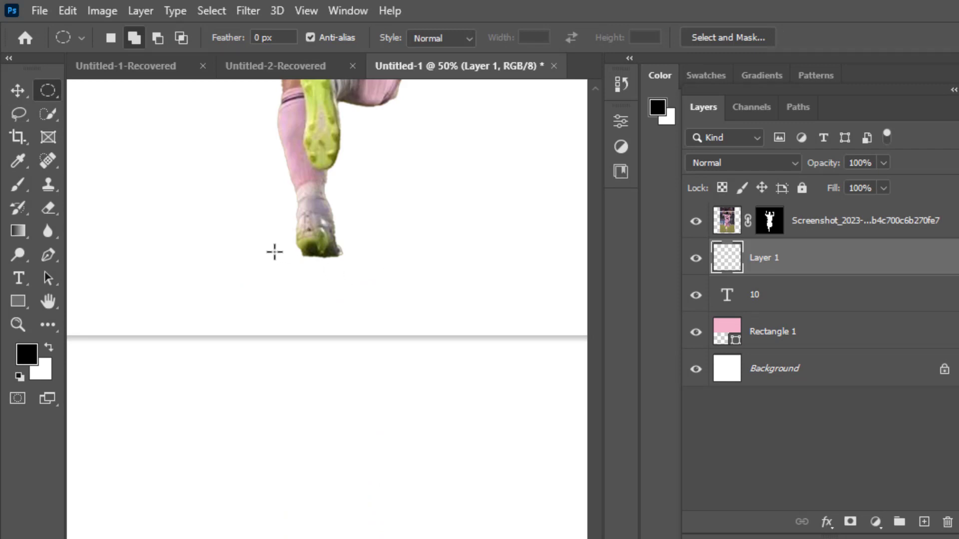
- Draw a thin elliptical selection under the player's foot on Layer 1, fill it with black, and deselect it
left_click_drag(274, 251, 445, 259)
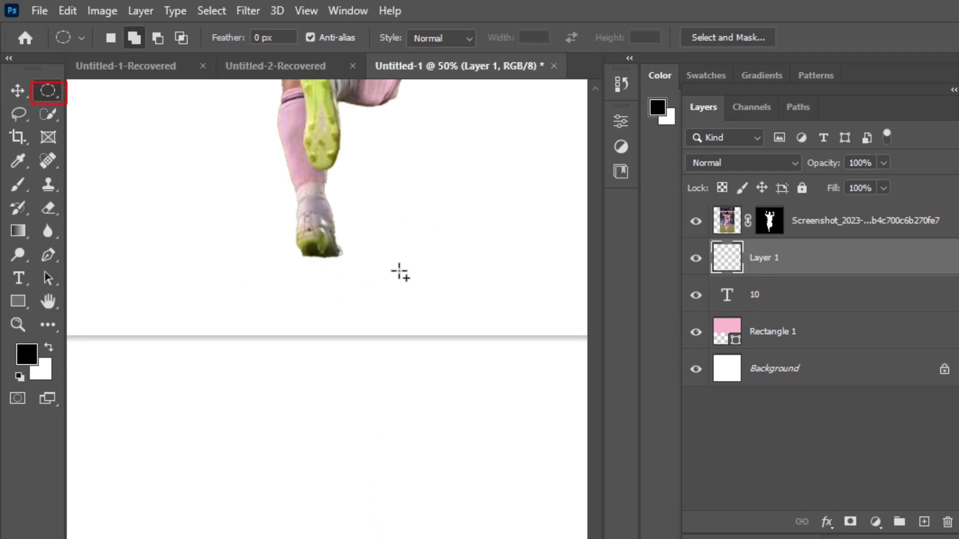
key("ctrl+z")
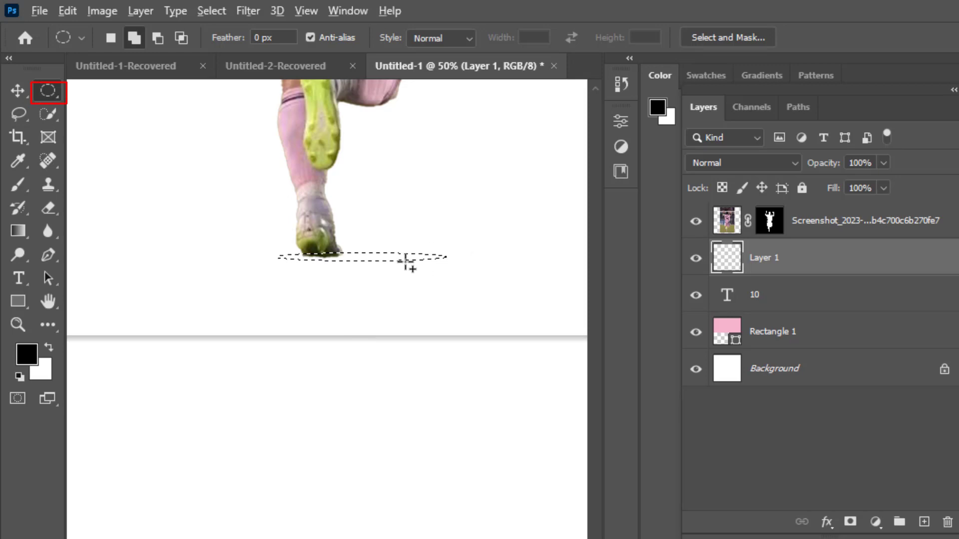
key("alt+BackSpace")
key("v")
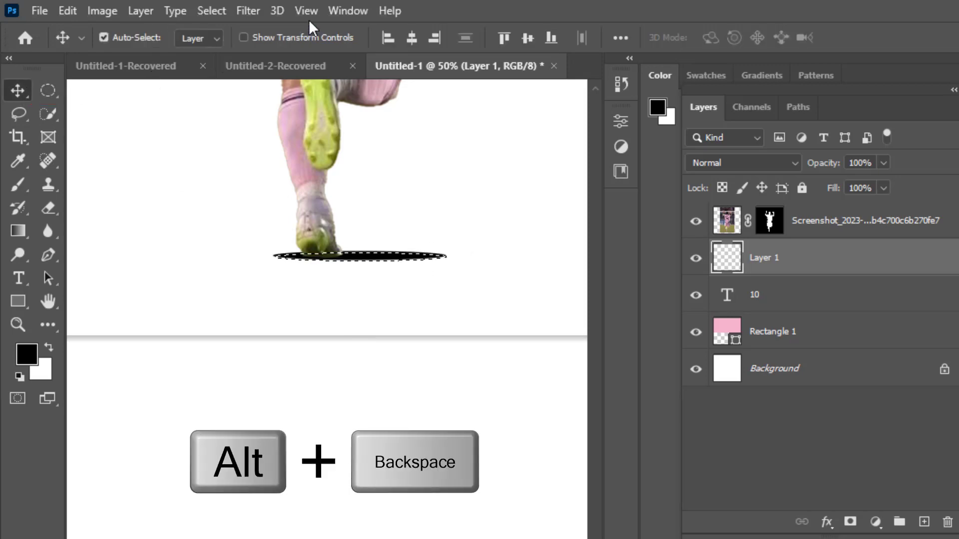
left_click(247, 10)
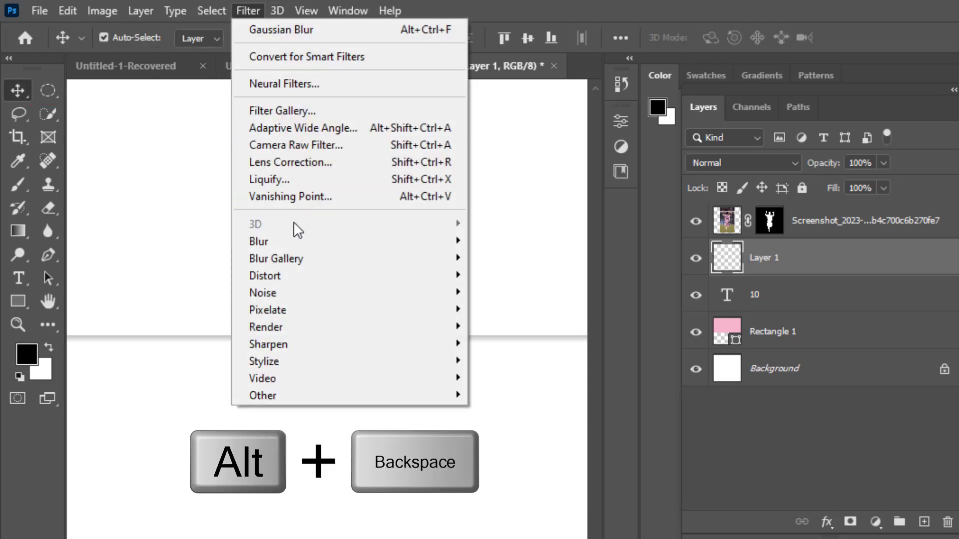
mouse_move(206, 11)
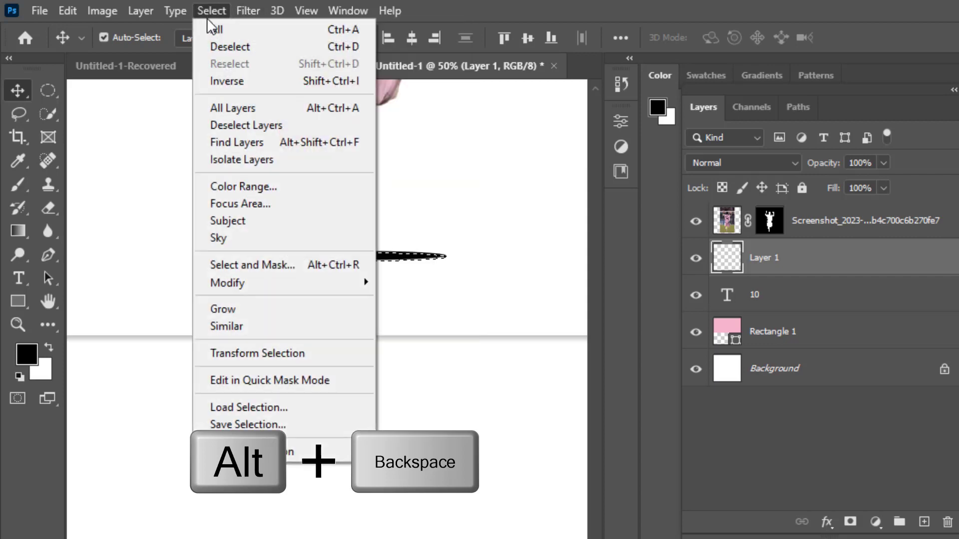
left_click(229, 46)
- Soften the black ellipse under the foot into a ground shadow with a light Gaussian Blur
left_click(245, 11)
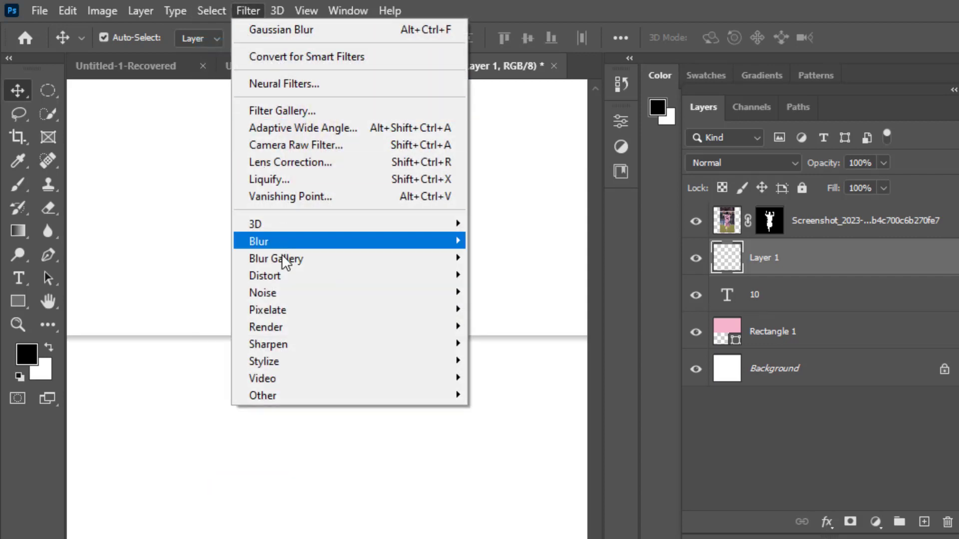
mouse_move(288, 236)
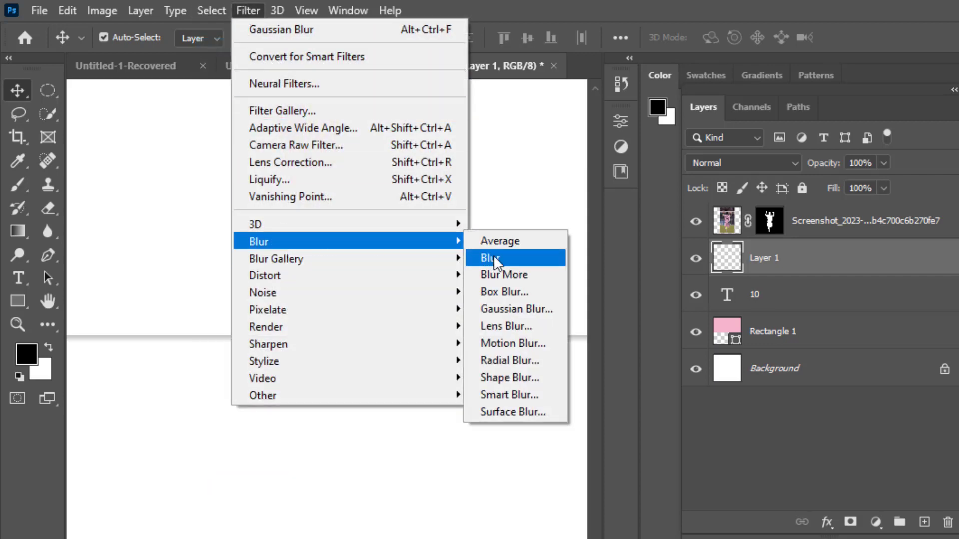
left_click(494, 308)
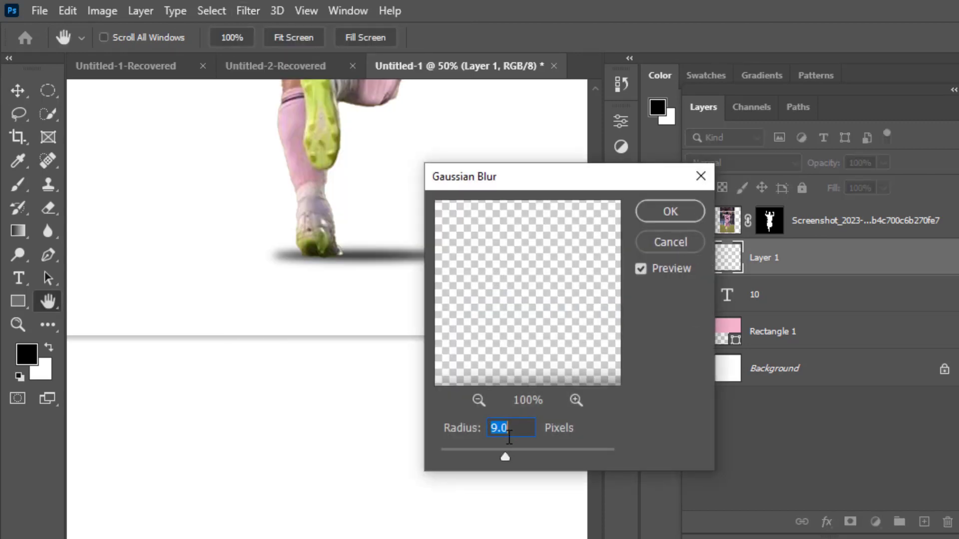
left_click(497, 451)
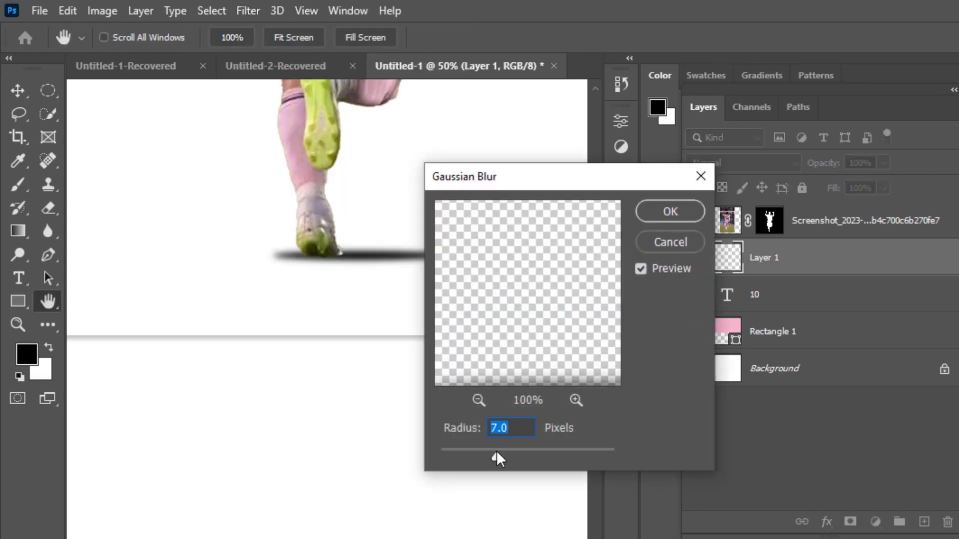
left_click_drag(496, 451, 513, 453)
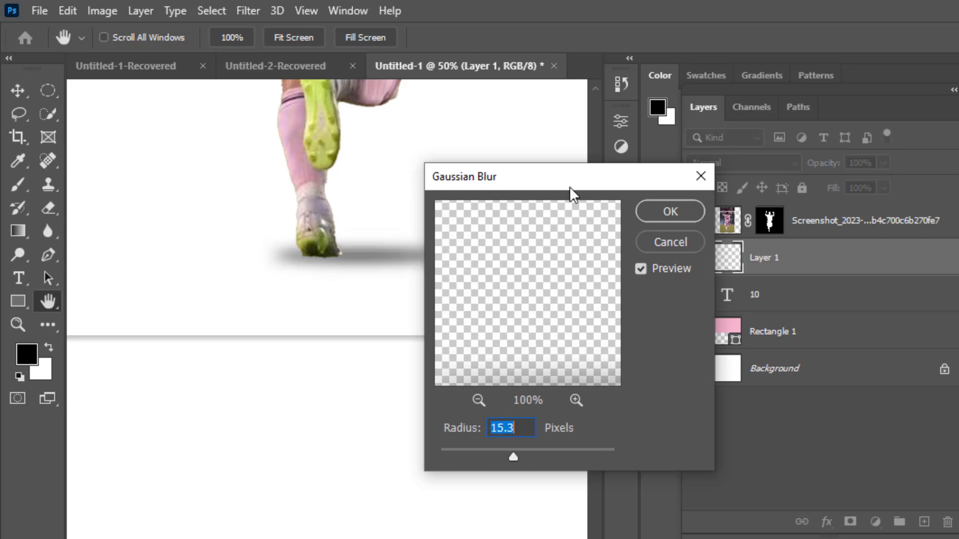
left_click_drag(557, 192, 453, 372)
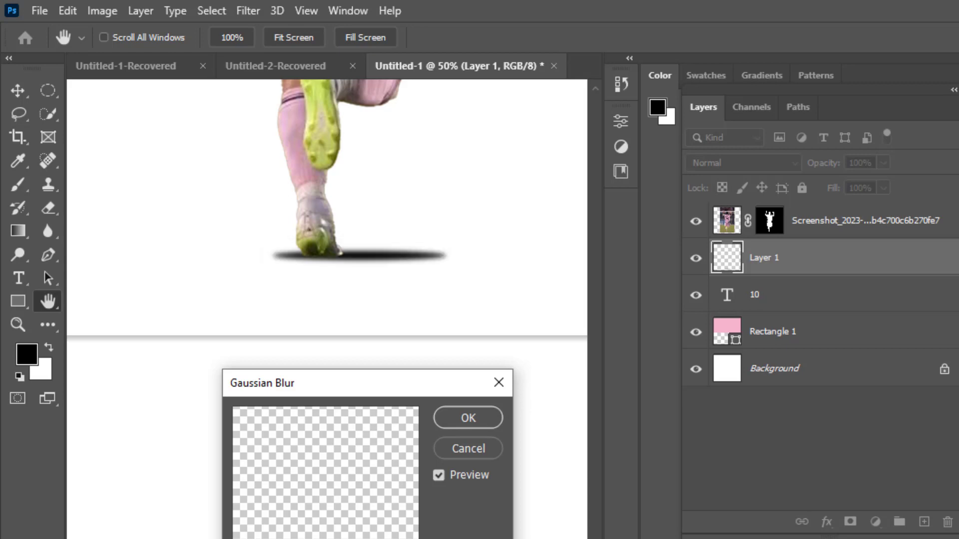
left_click(474, 411)
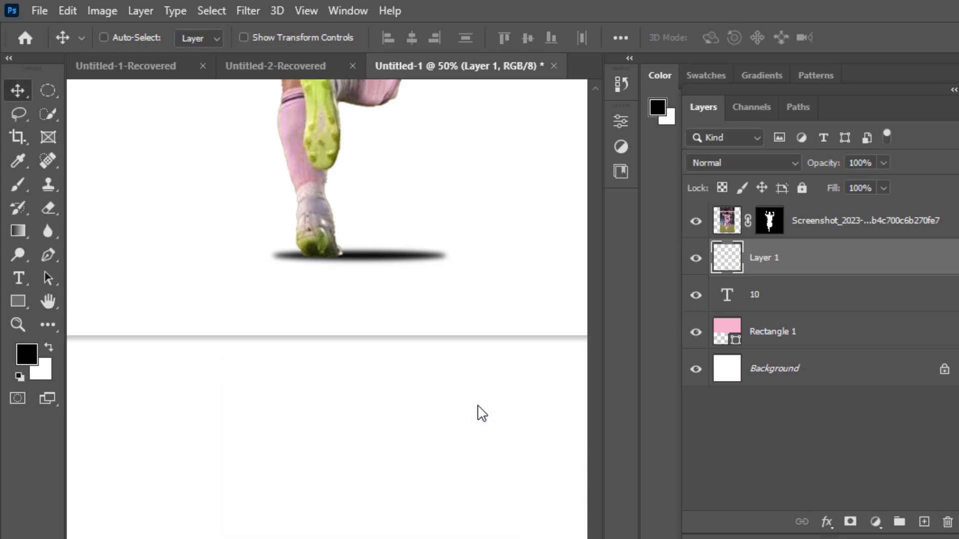
- Reorder the pink "MESSI" text layer so it sits between Layer 1 and the "10" text
key("ctrl+minus")
key("ctrl+minus")
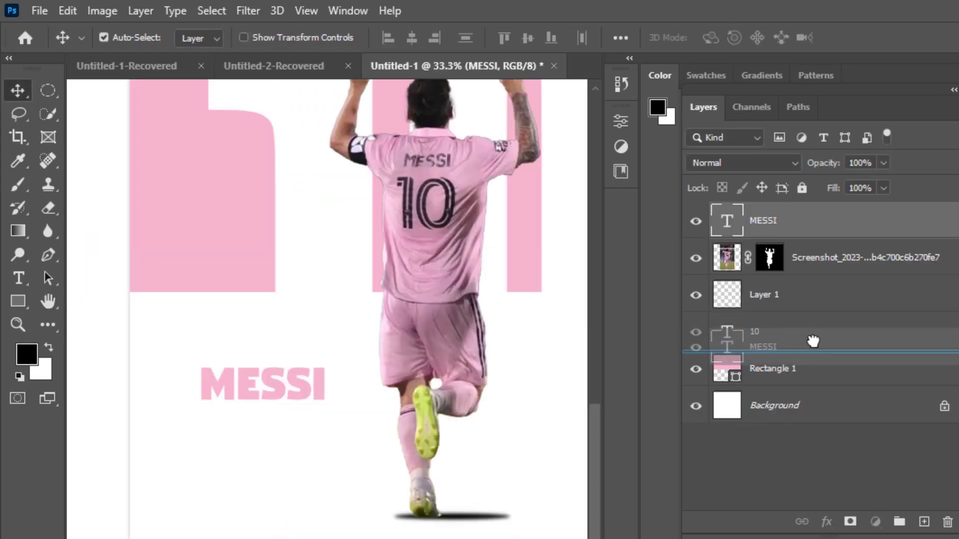
left_click_drag(811, 338, 801, 278)
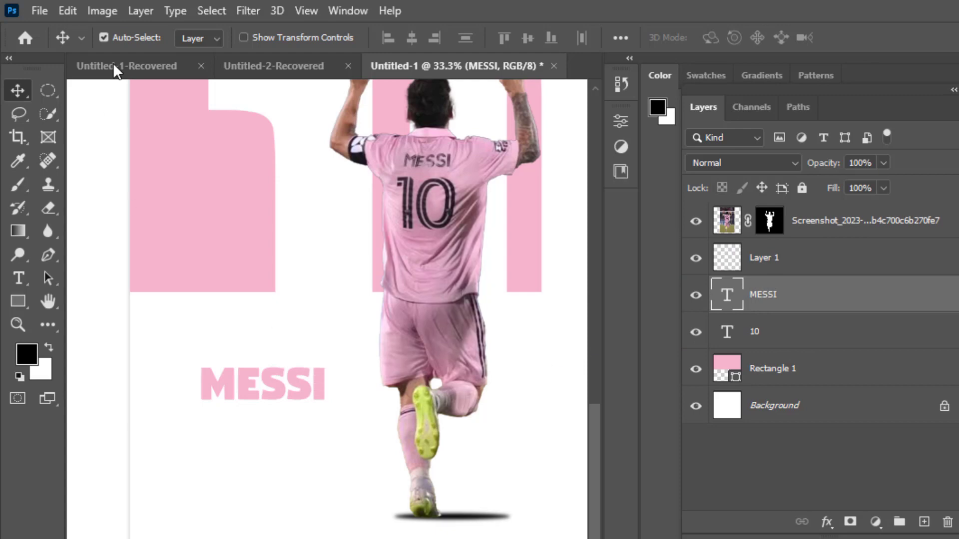
- Scale the "MESSI" text to 473.37% so it spans the canvas width, centred at X 1000 px, Y 1402.92 px behind the player's legs
left_click(69, 10)
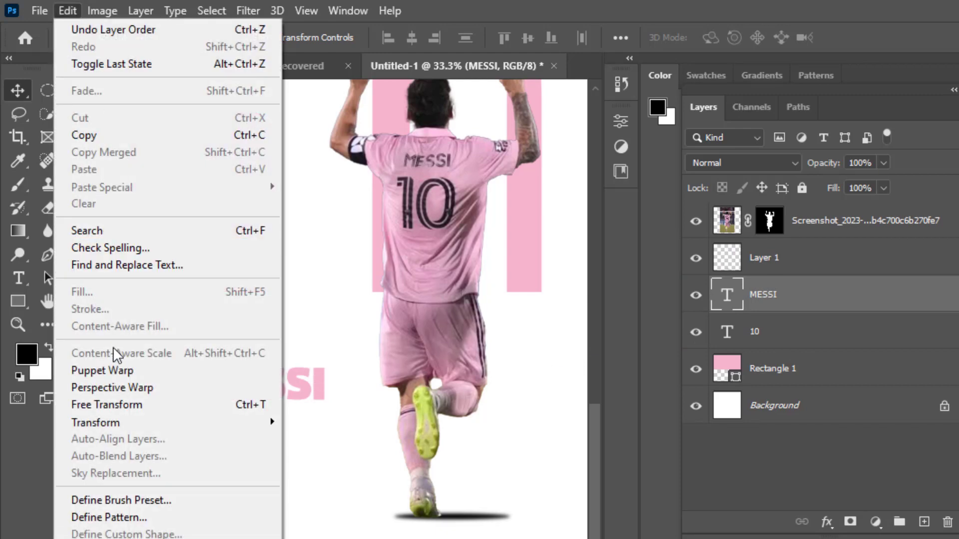
left_click(106, 404)
left_click_drag(321, 407, 499, 439)
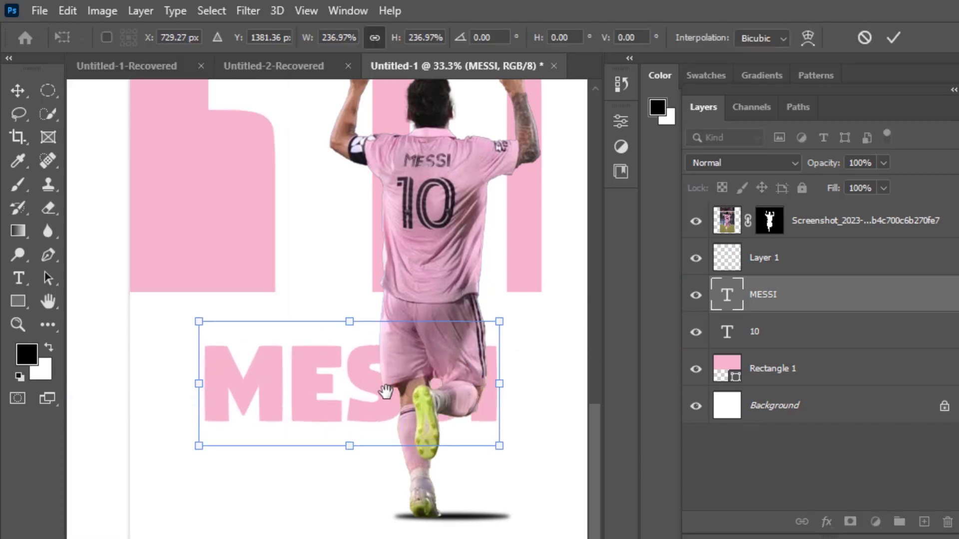
scroll(407, 344, "down", 2)
scroll(407, 345, "right", 2)
left_click_drag(407, 345, 520, 345)
key("ctrl+minus")
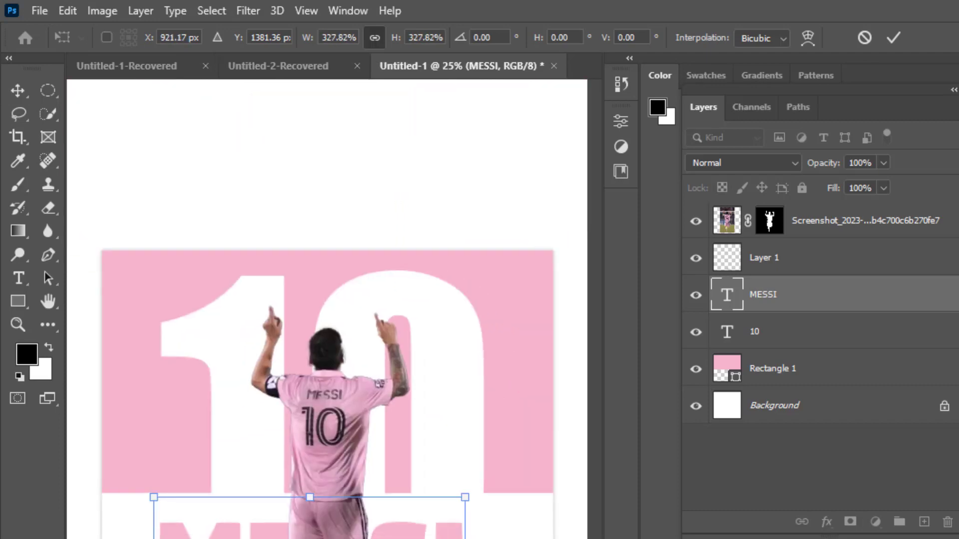
left_click_drag(410, 536, 440, 514)
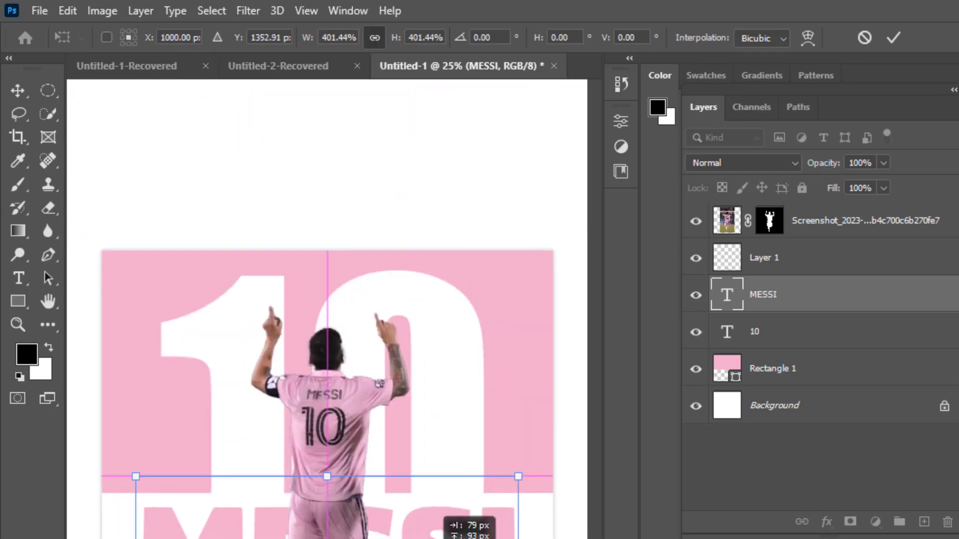
left_click_drag(518, 537, 554, 522)
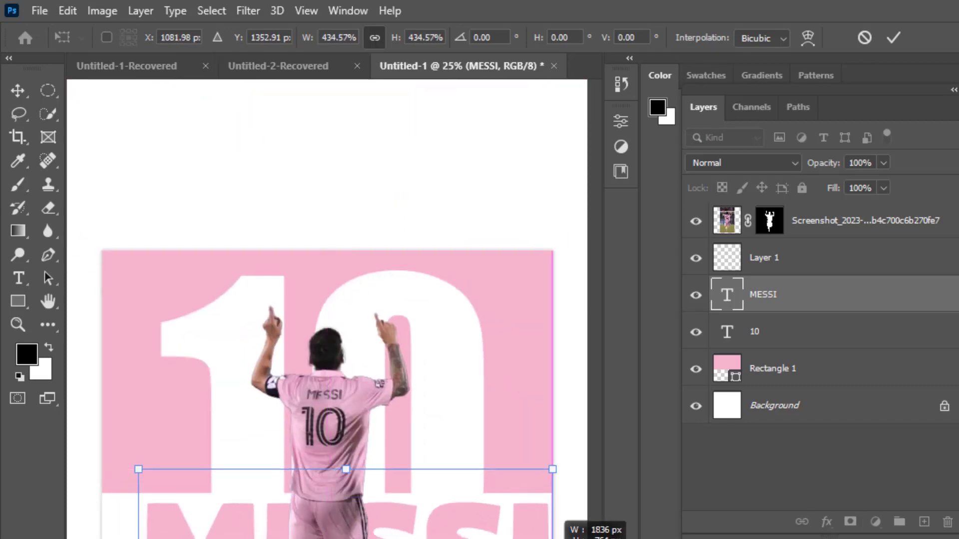
left_click_drag(139, 519, 103, 520)
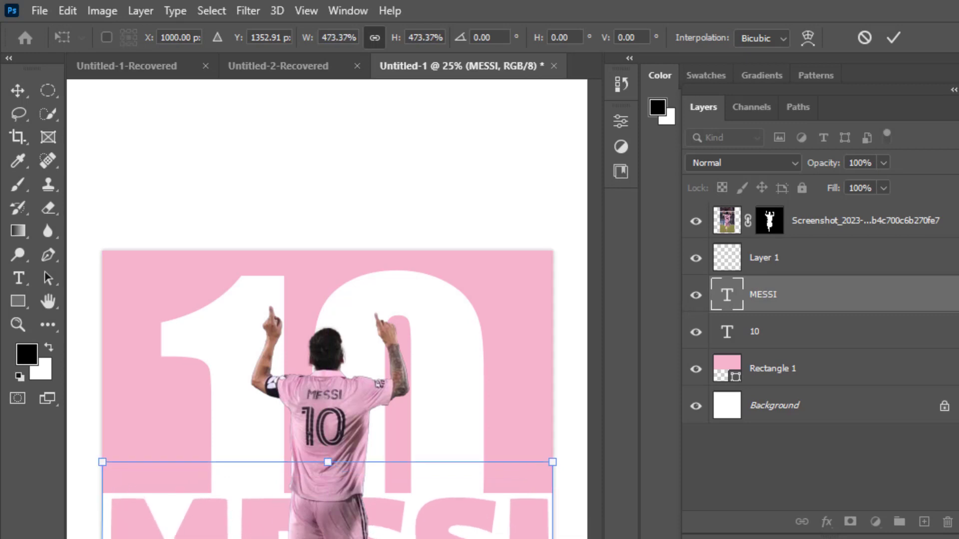
left_click_drag(443, 520, 443, 530)
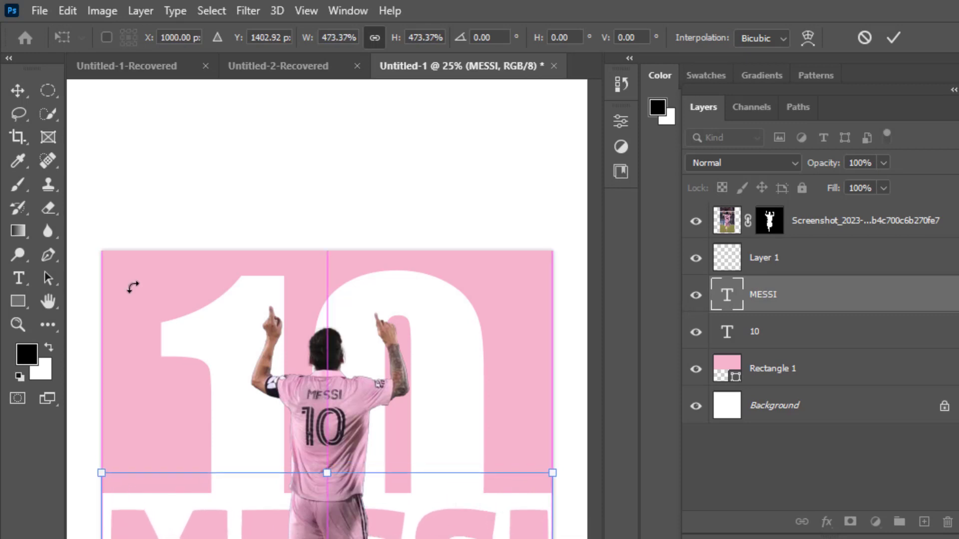
left_click(18, 90)
- Convert the "MESSI" text layer to a shape
key("ctrl+minus")
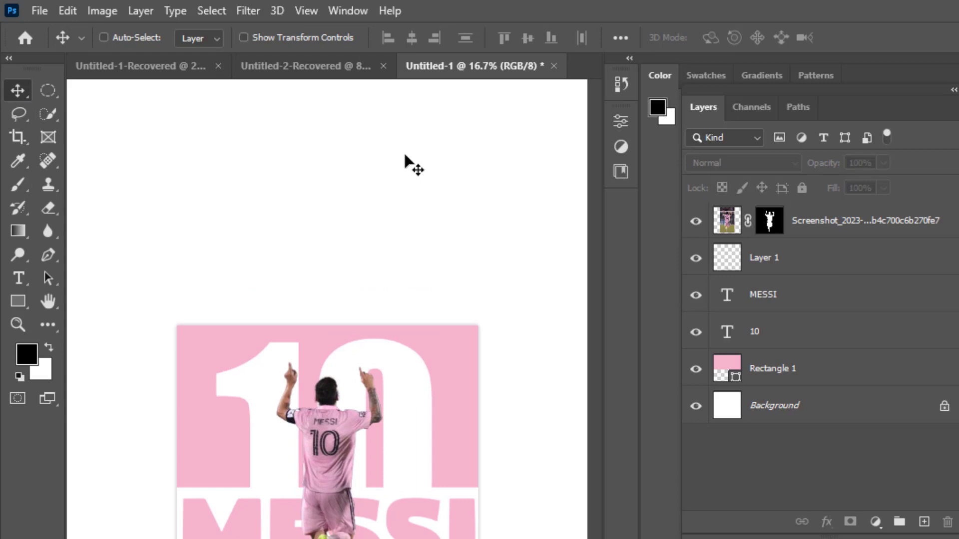
scroll(405, 159, "down", 2)
key("ctrl+plus")
scroll(449, 300, "down", 6)
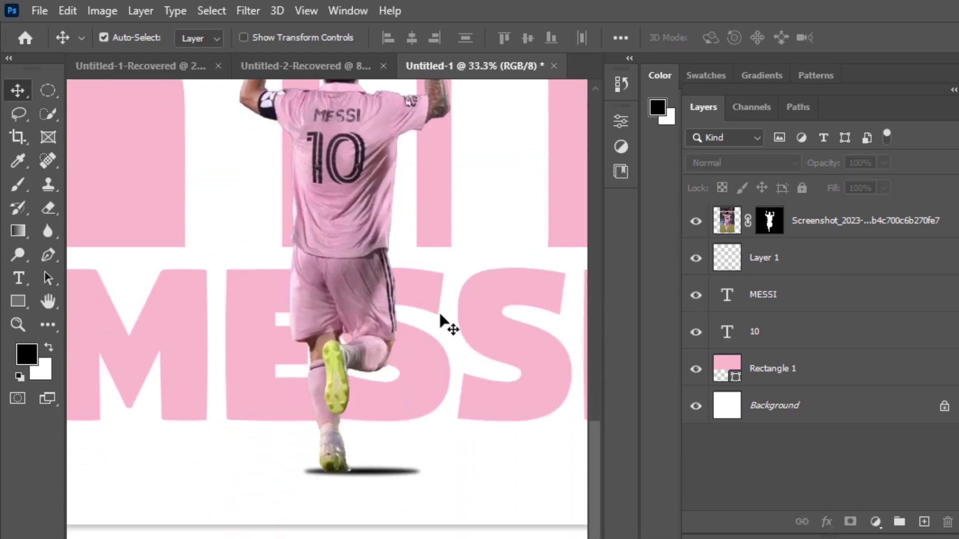
left_click(778, 300)
right_click(768, 295)
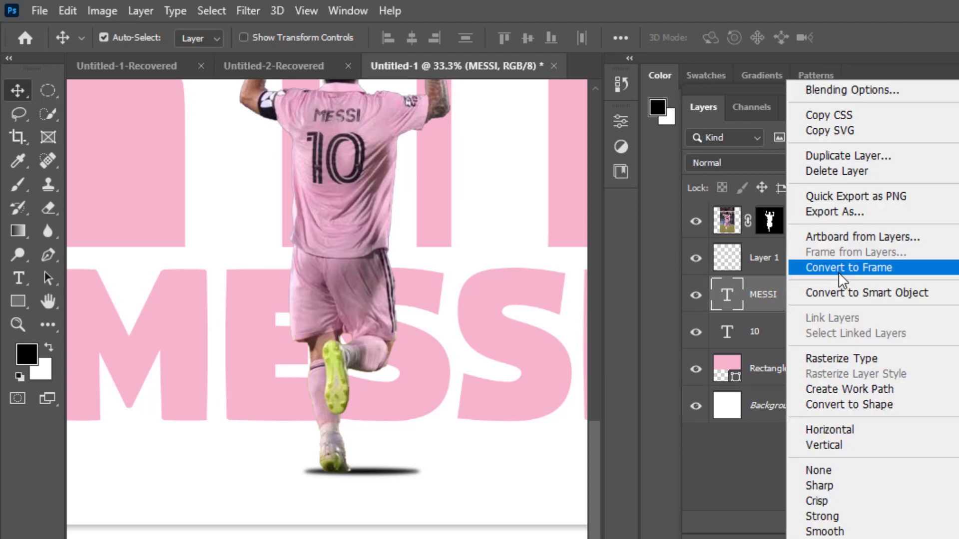
left_click(844, 405)
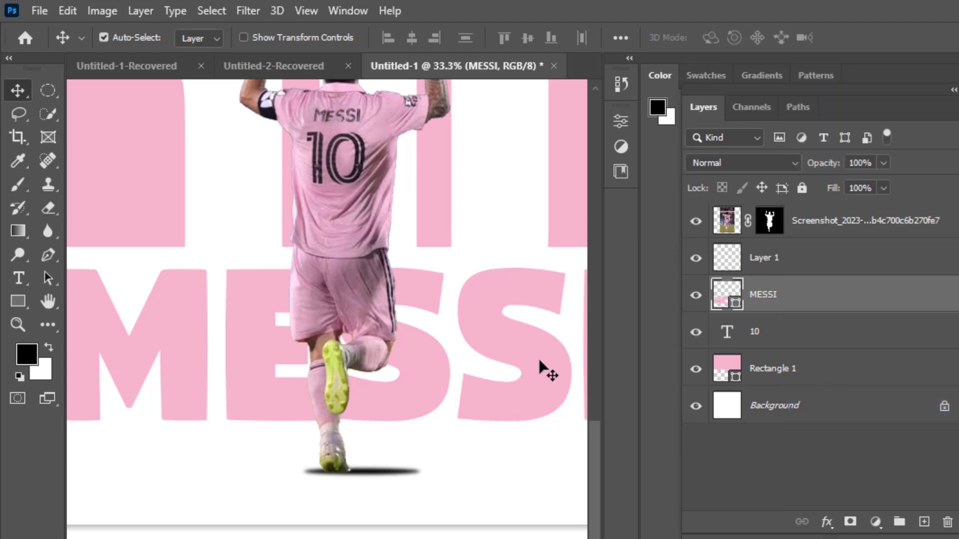
- Turn the "MESSI" shape into outlined letters with no fill and a thin pink stroke, and deselect the layer
left_click(26, 305)
left_click(202, 38)
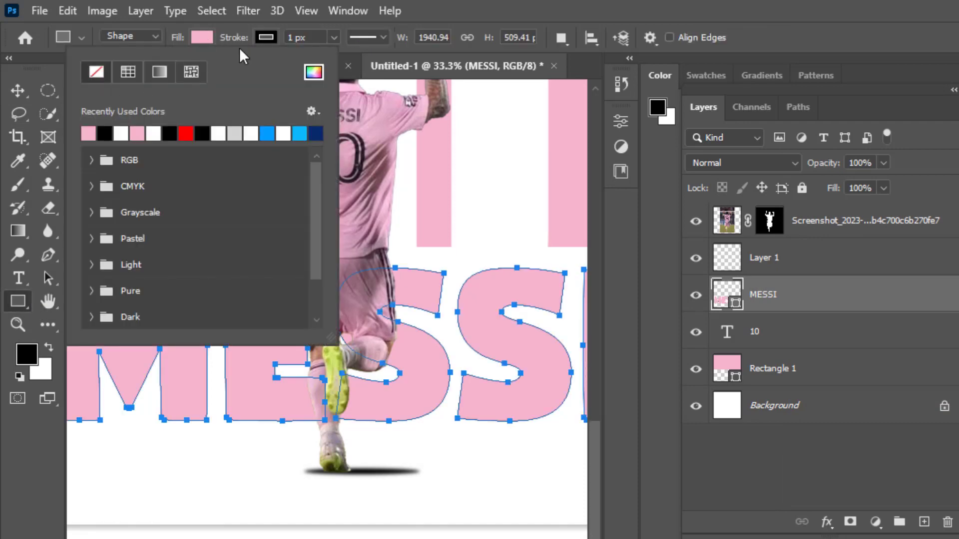
left_click(96, 71)
left_click(334, 37)
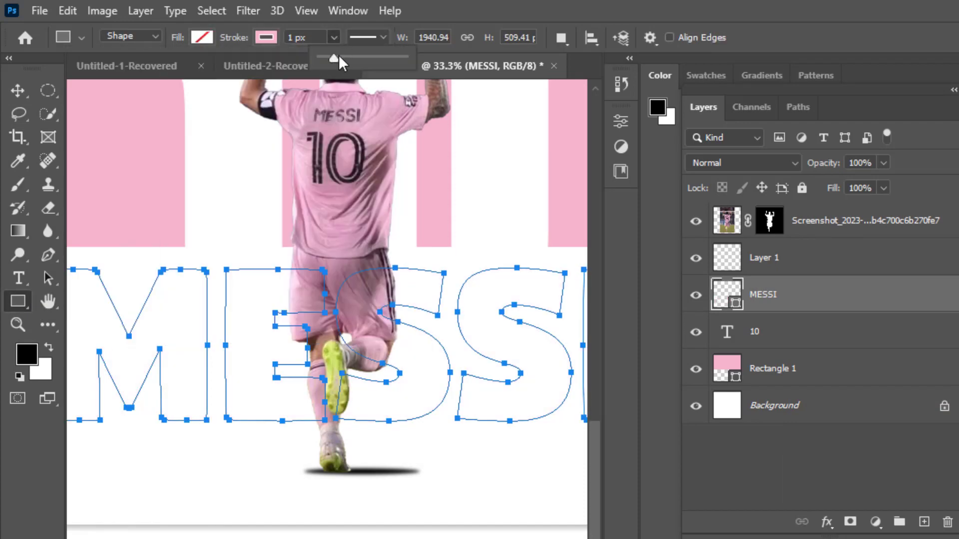
left_click_drag(339, 55, 343, 55)
key("v")
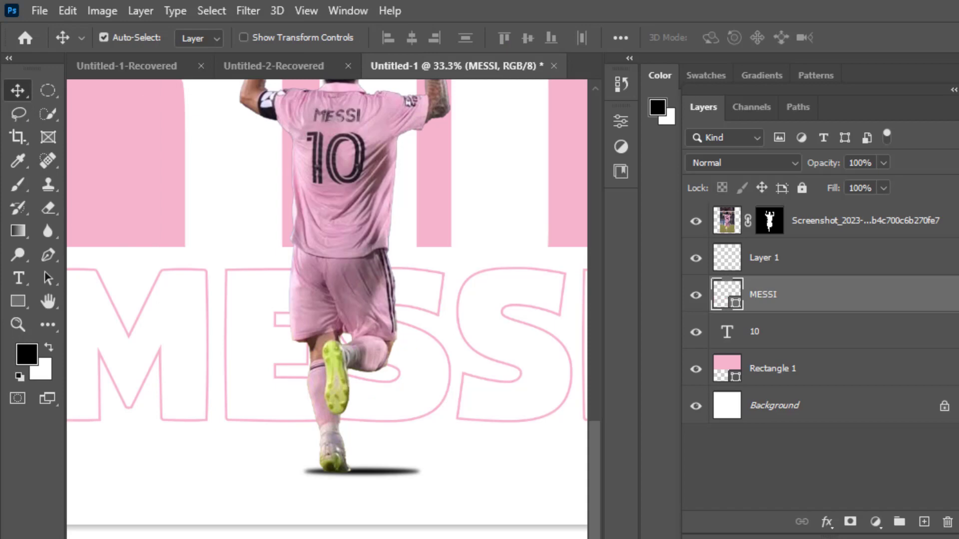
key("ctrl+minus")
left_click(227, 160)
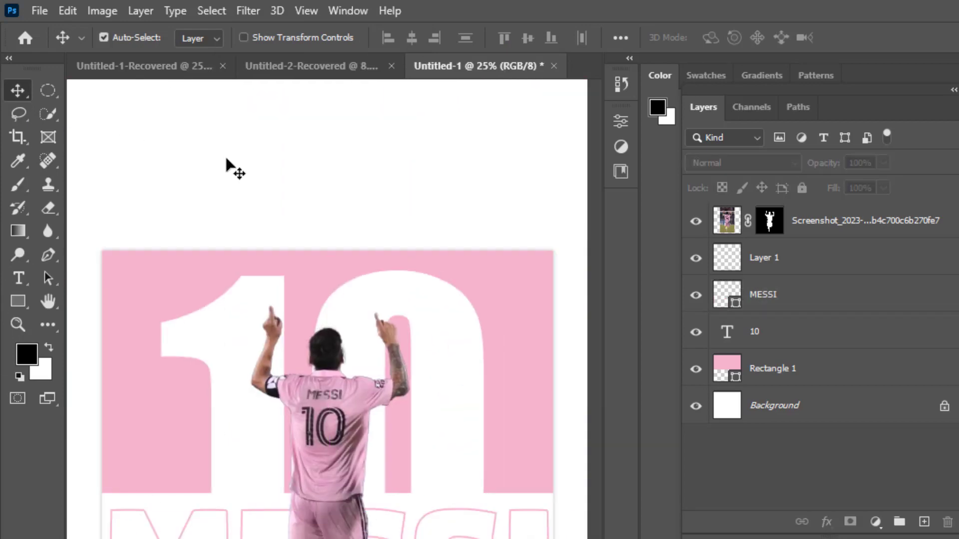
- Place the inter-miami-cf-logo-3D46B8A7DE-seeklogo.com image, scale it to 72.67%, and position it in the poster's upper-left corner at X 147.28 px, Y 153 px
key("alt+Tab")
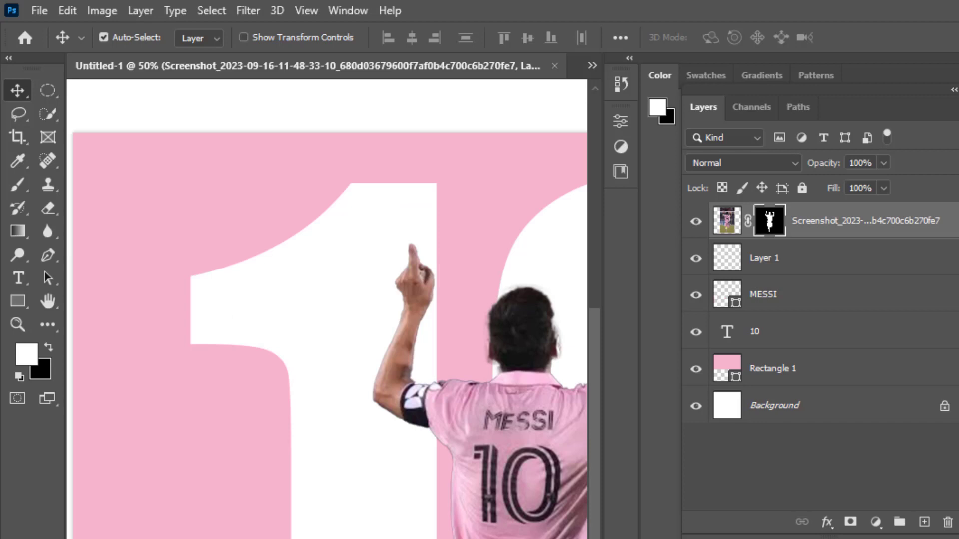
left_click_drag(330, 537, 326, 517)
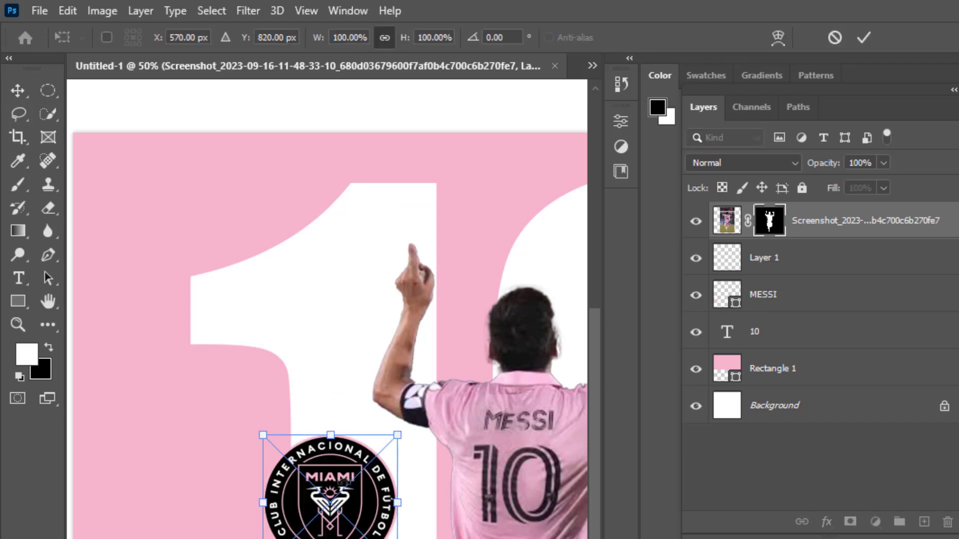
left_click_drag(317, 483, 142, 181)
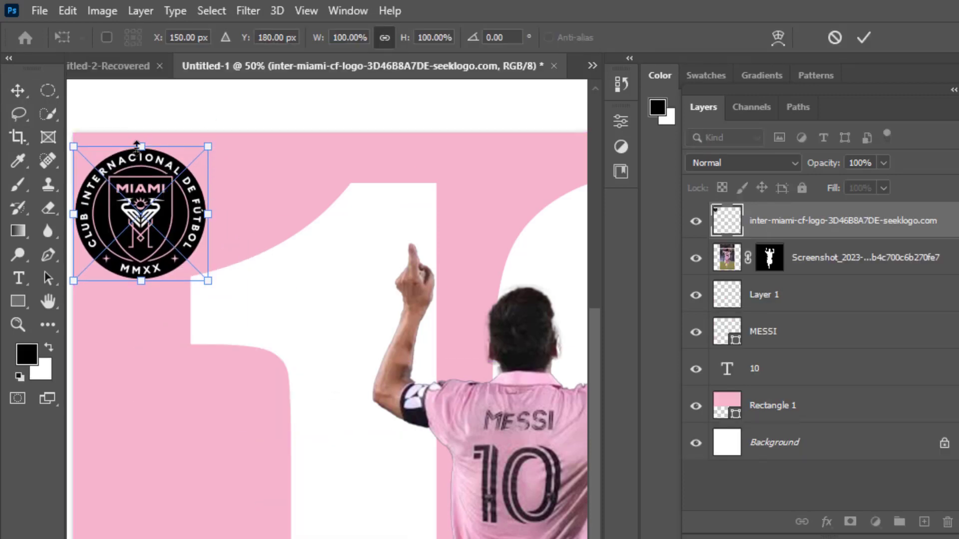
left_click_drag(139, 145, 143, 168)
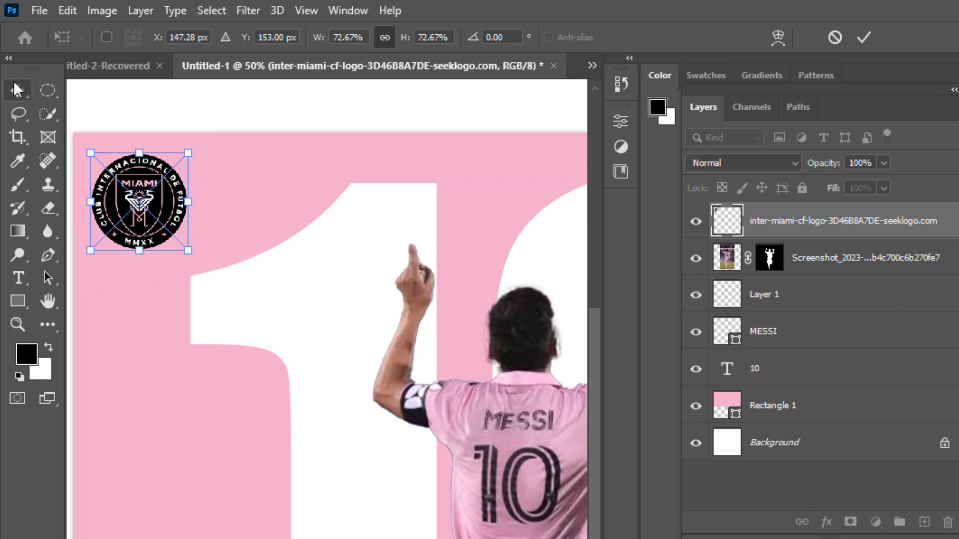
key("Return")
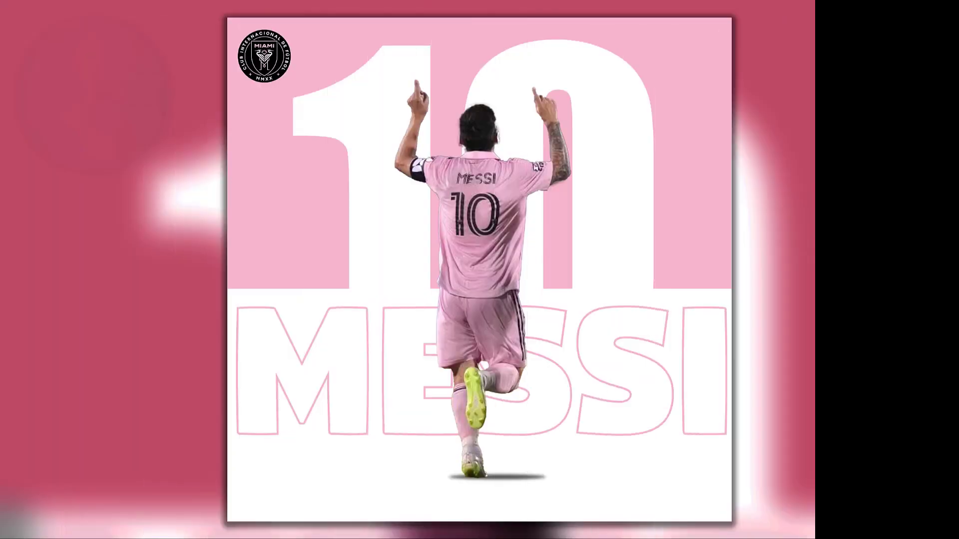